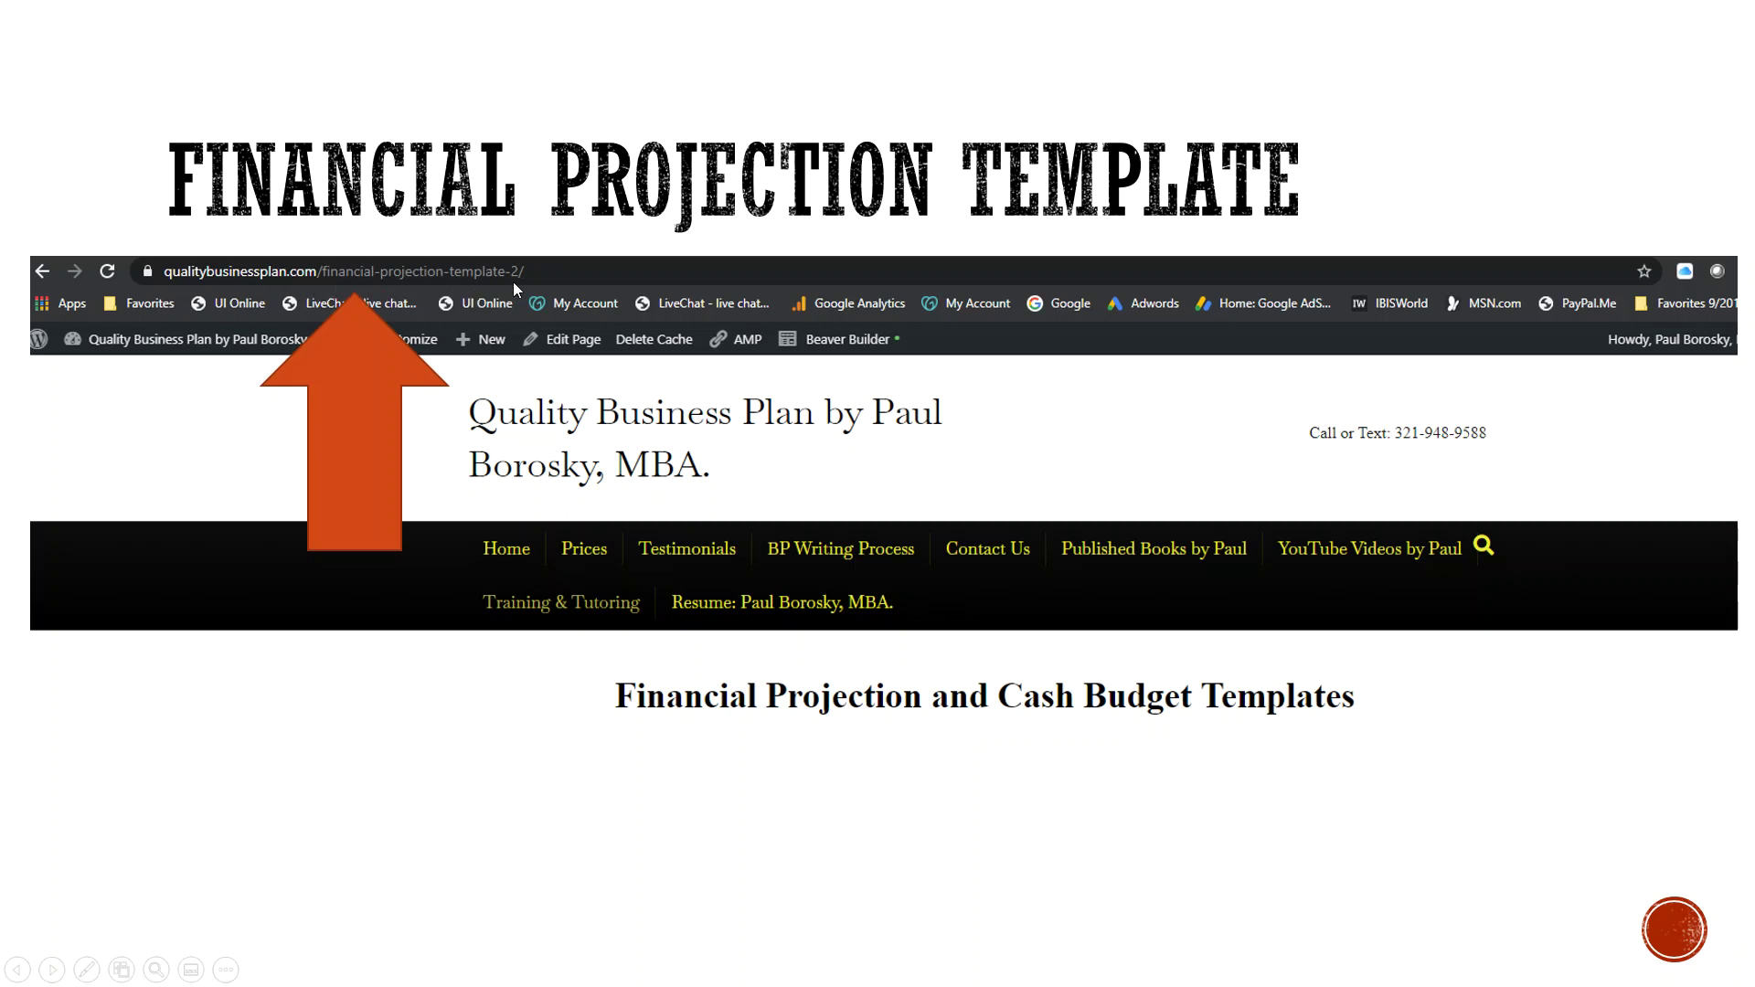
Advance to the Downloadable Financial Projection Template slide and switch to the P&L workbook
left_click(551, 467)
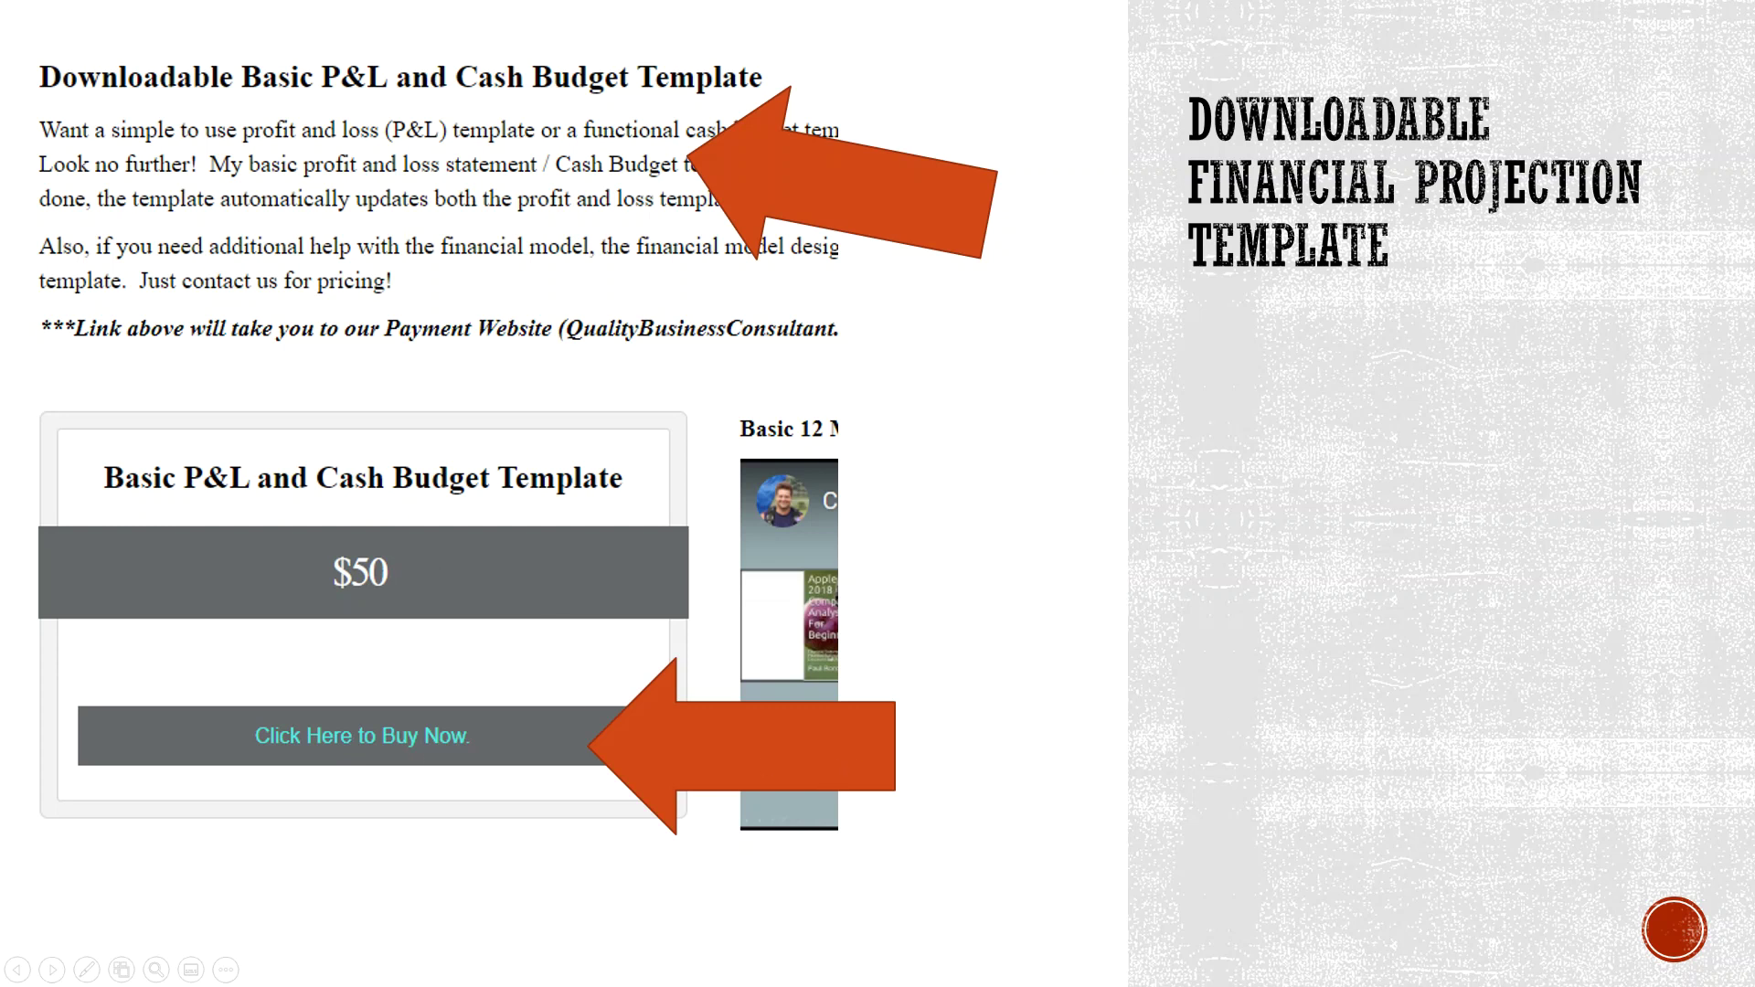
key("alt+Tab")
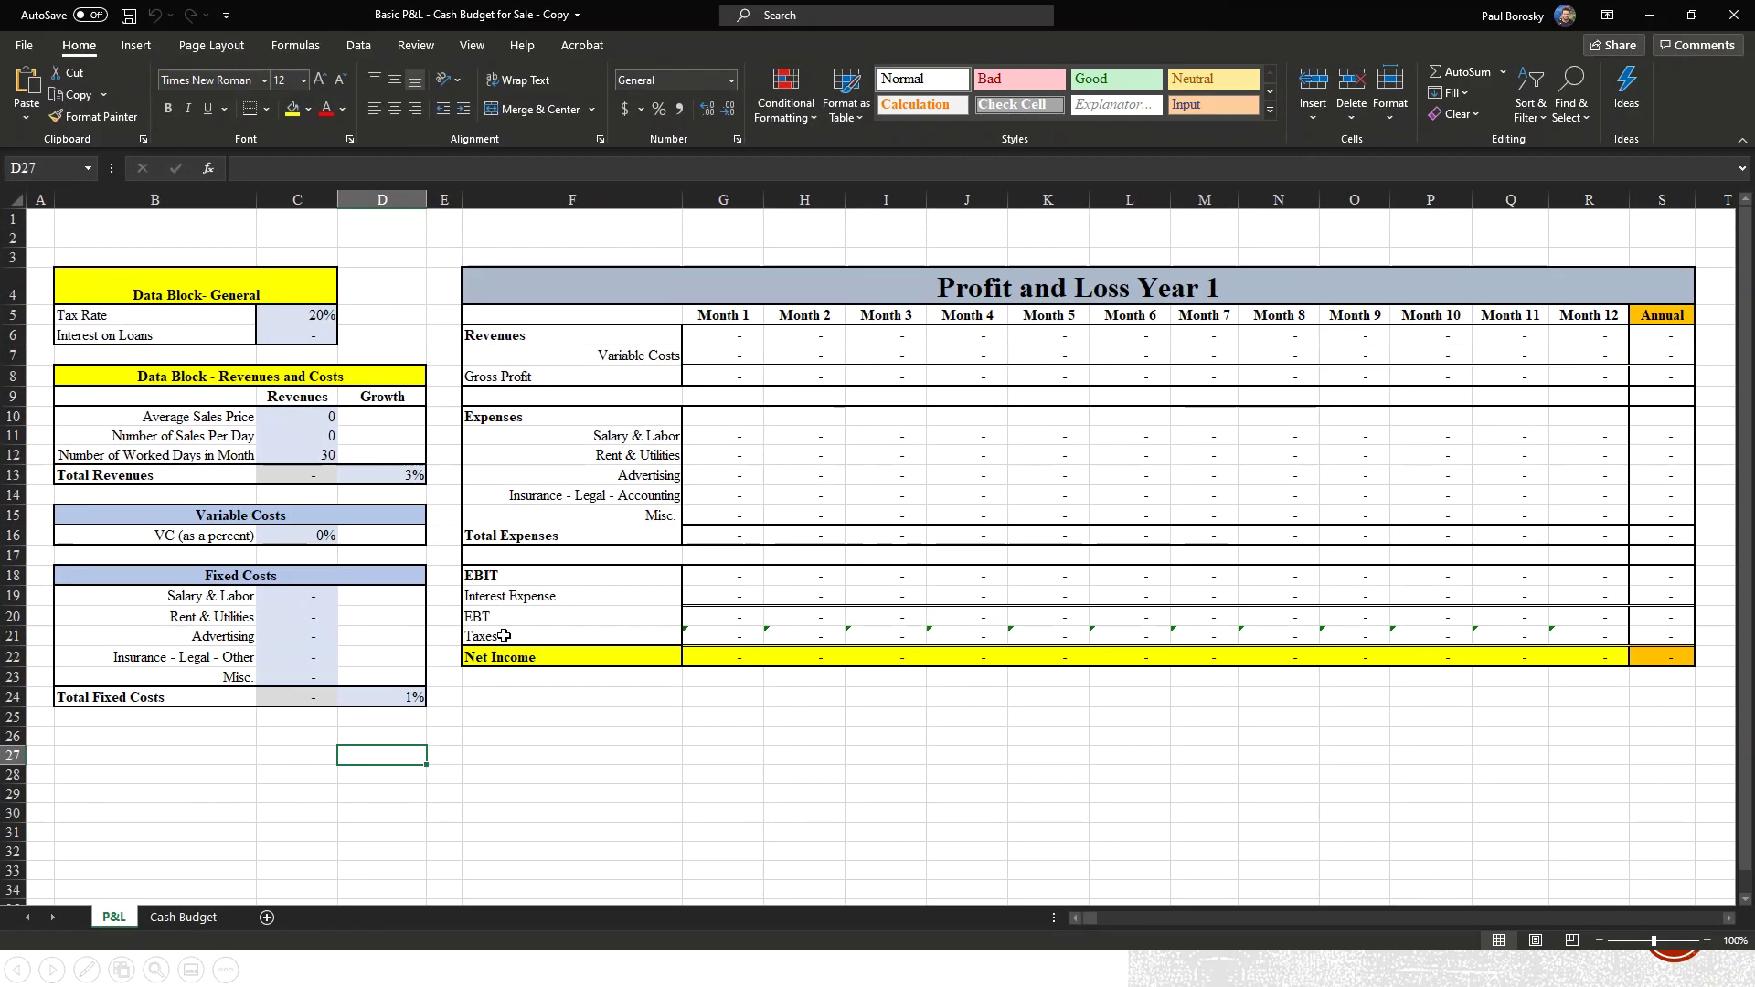
left_click(680, 774)
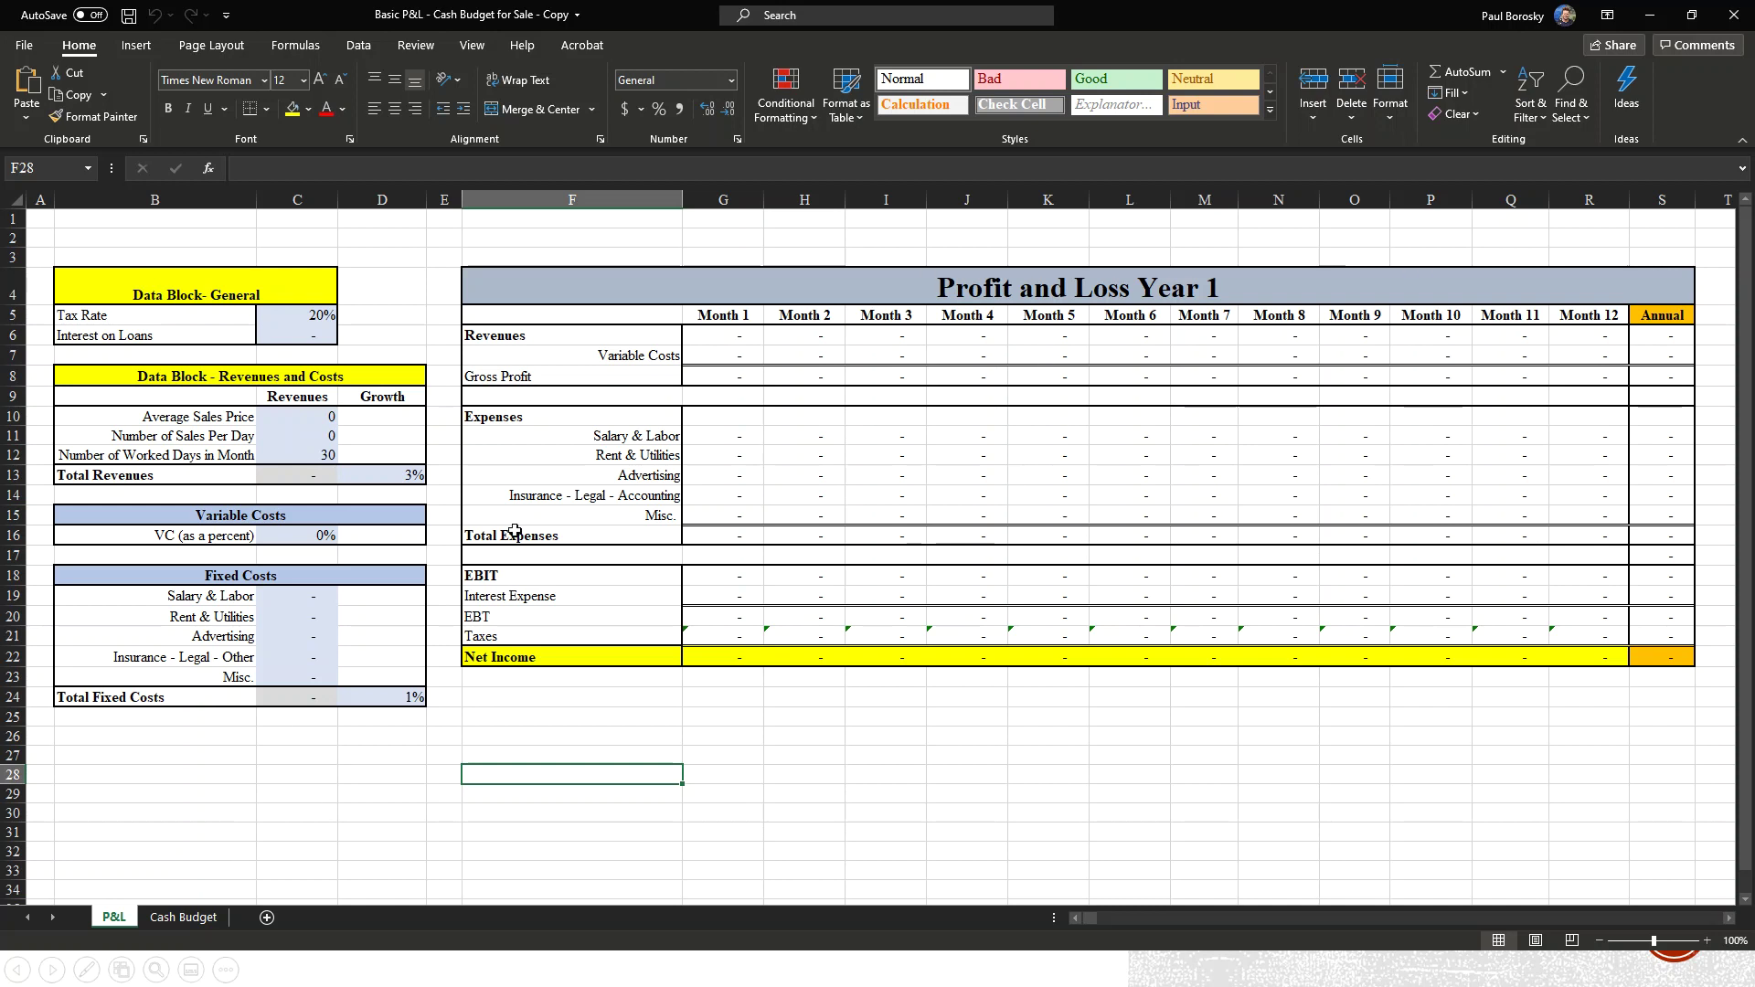
Enter 25% tax rate, 250 loan interest, 18.99 average sales price and 50 sales per day
left_click(294, 317)
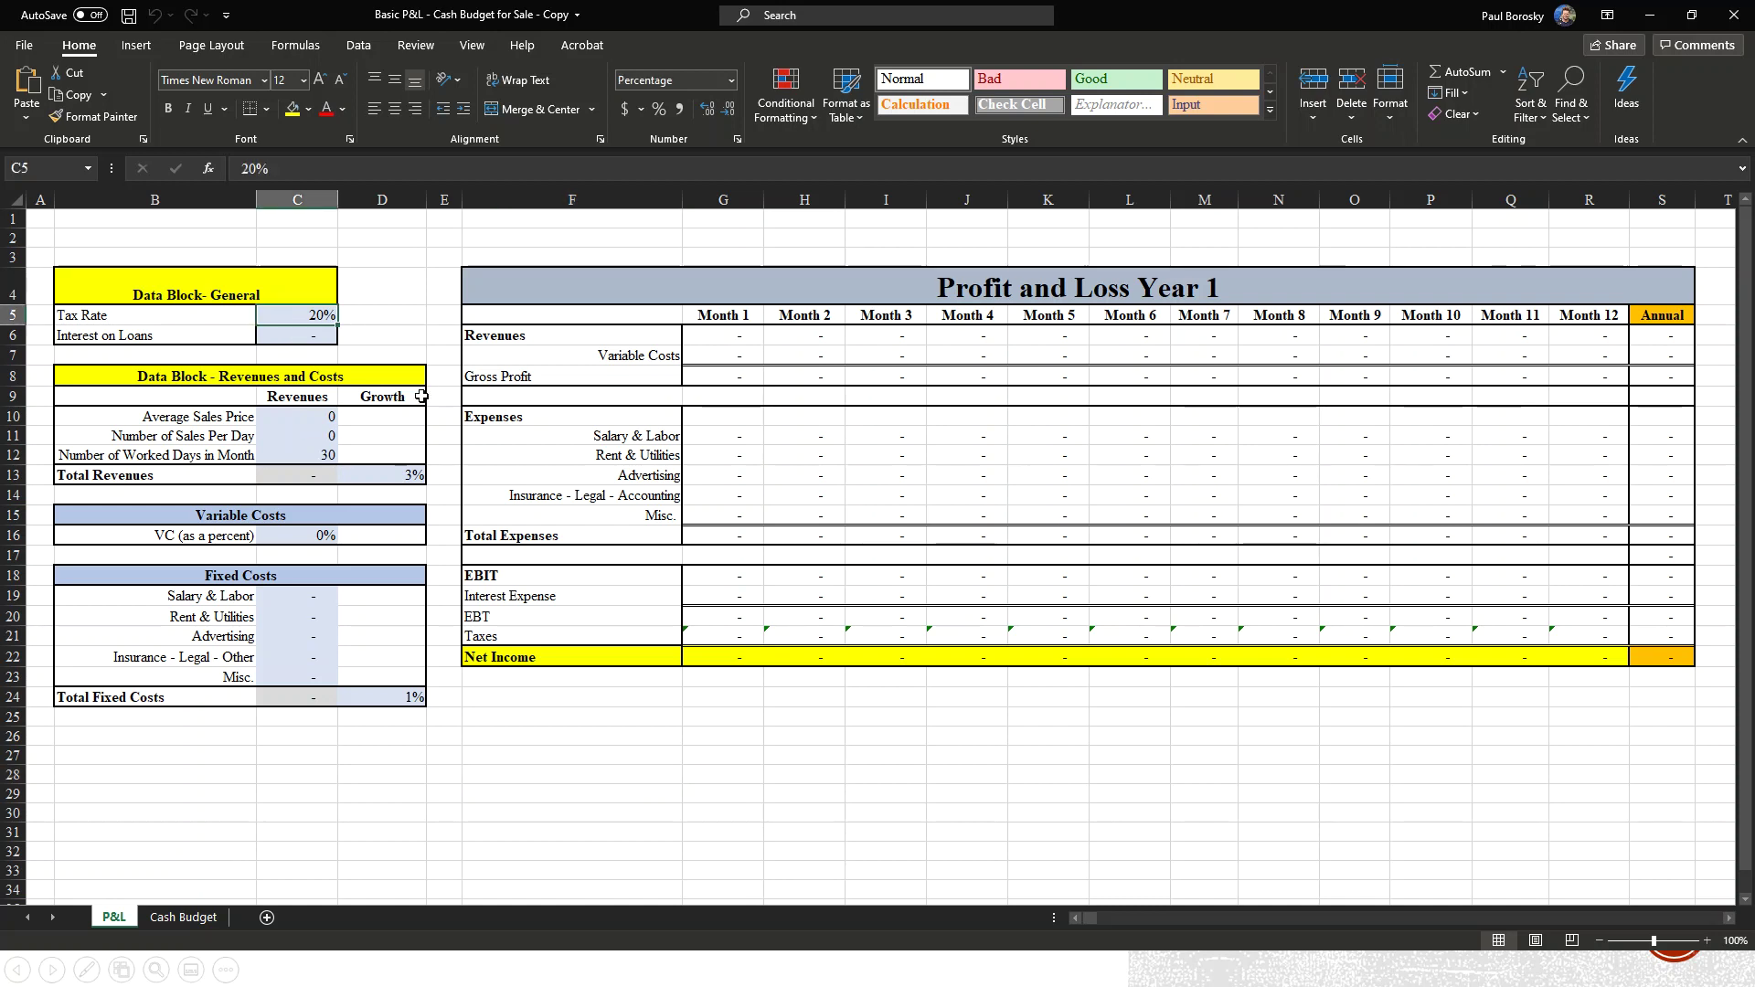
type("25")
key("Return")
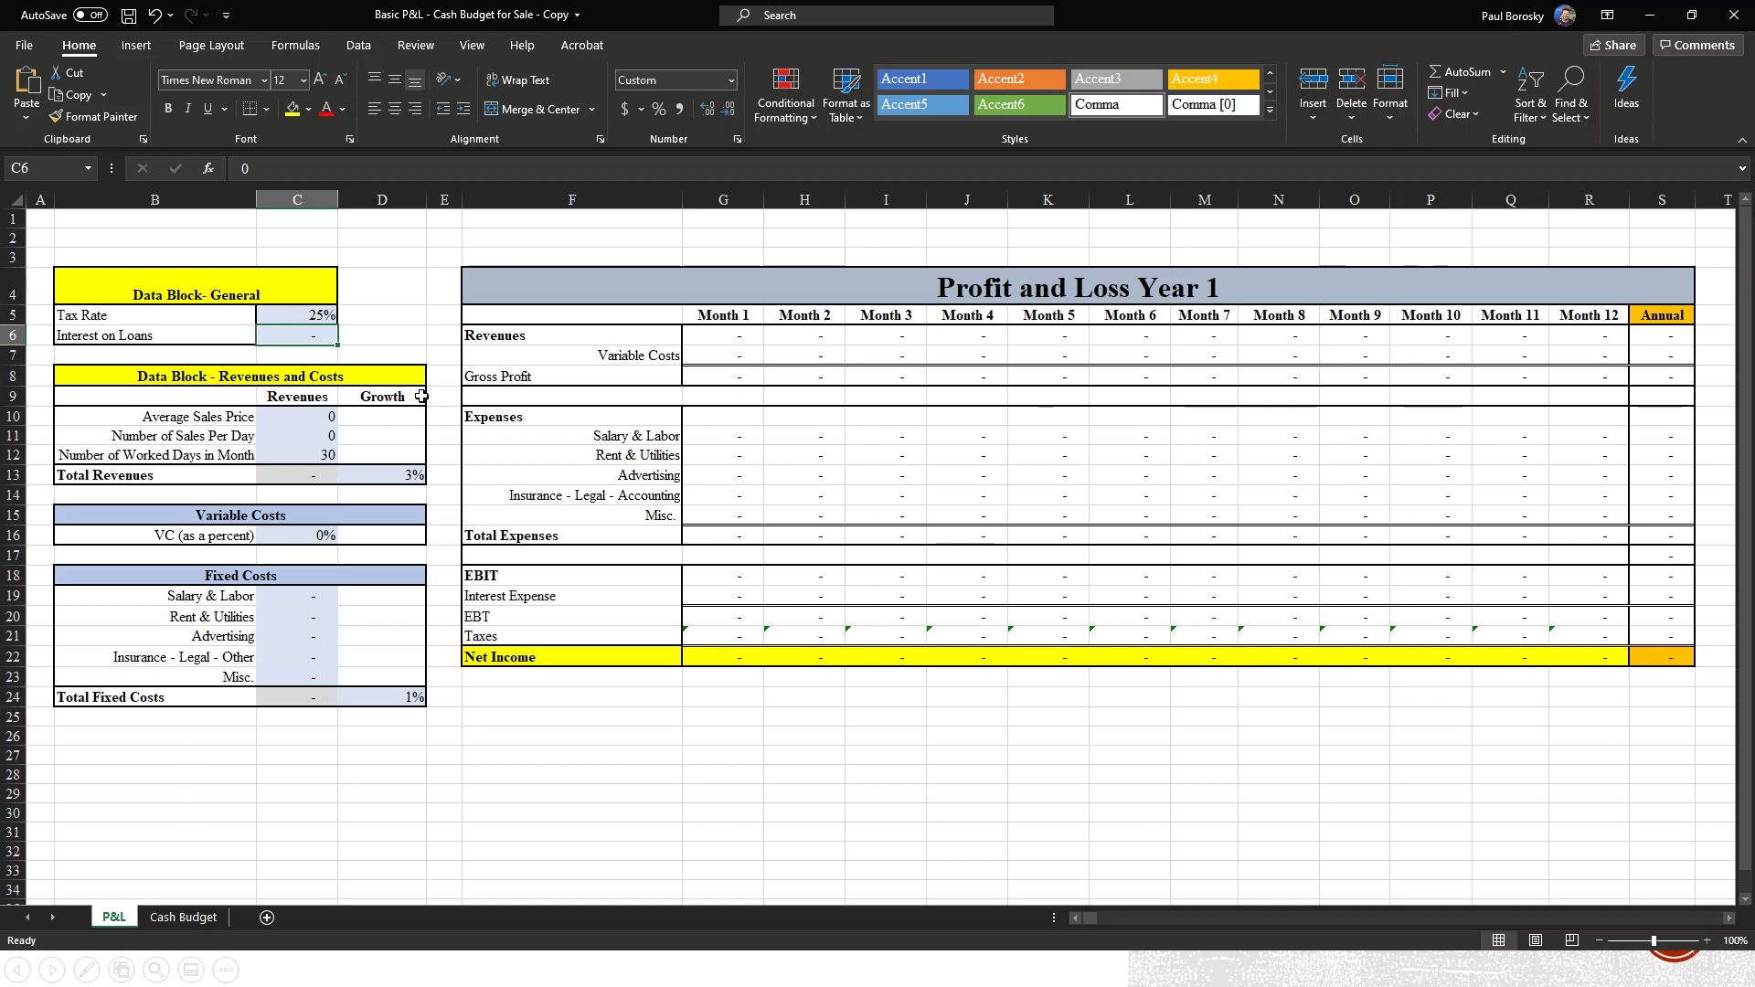
type("250")
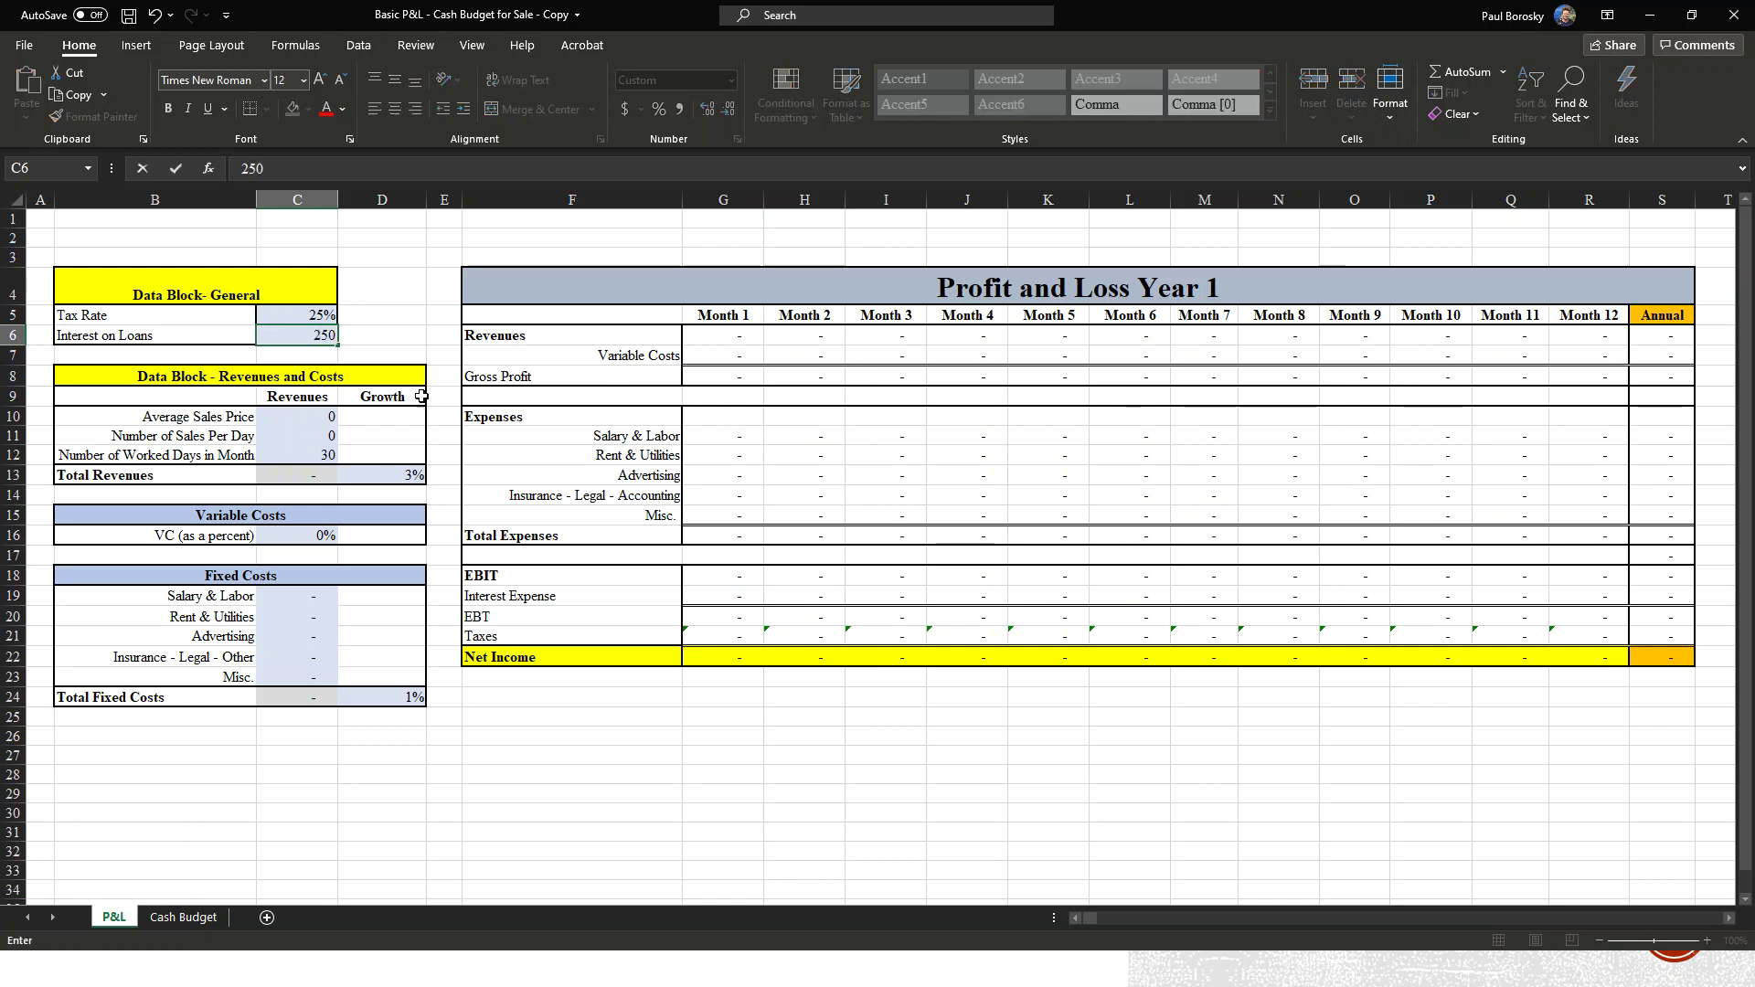
key("Return")
key("Down")
key("Down")
key("Down")
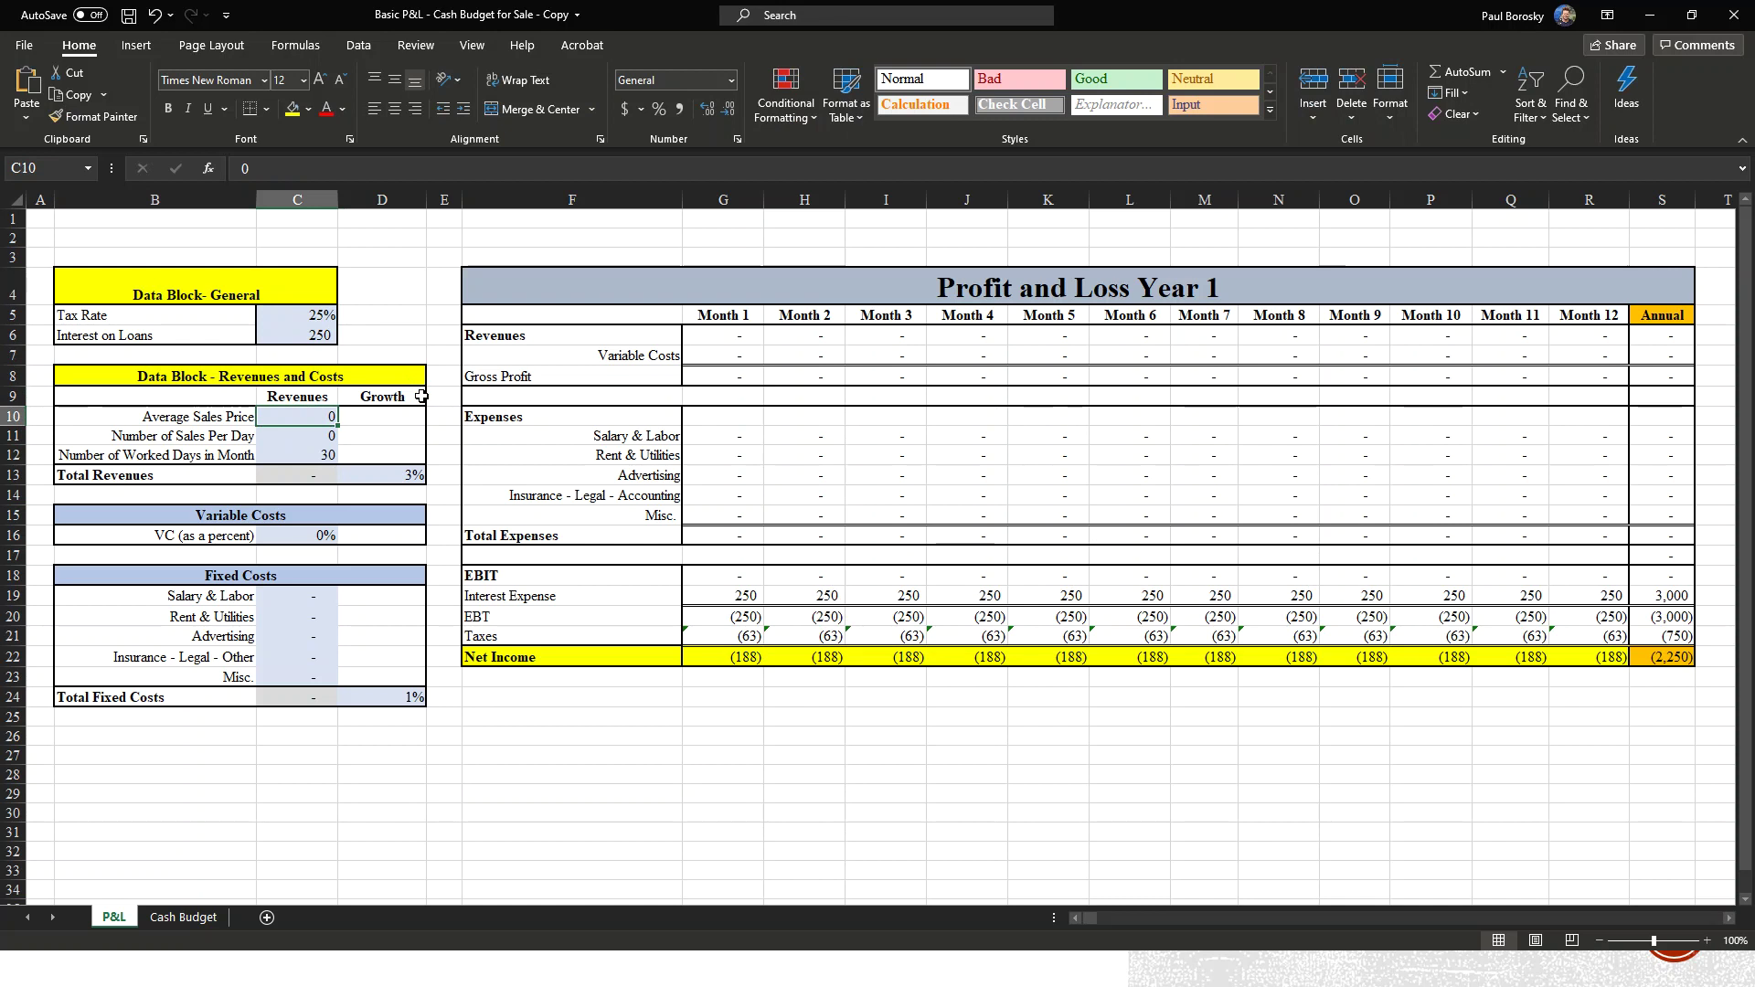
type("18.99")
key("Return")
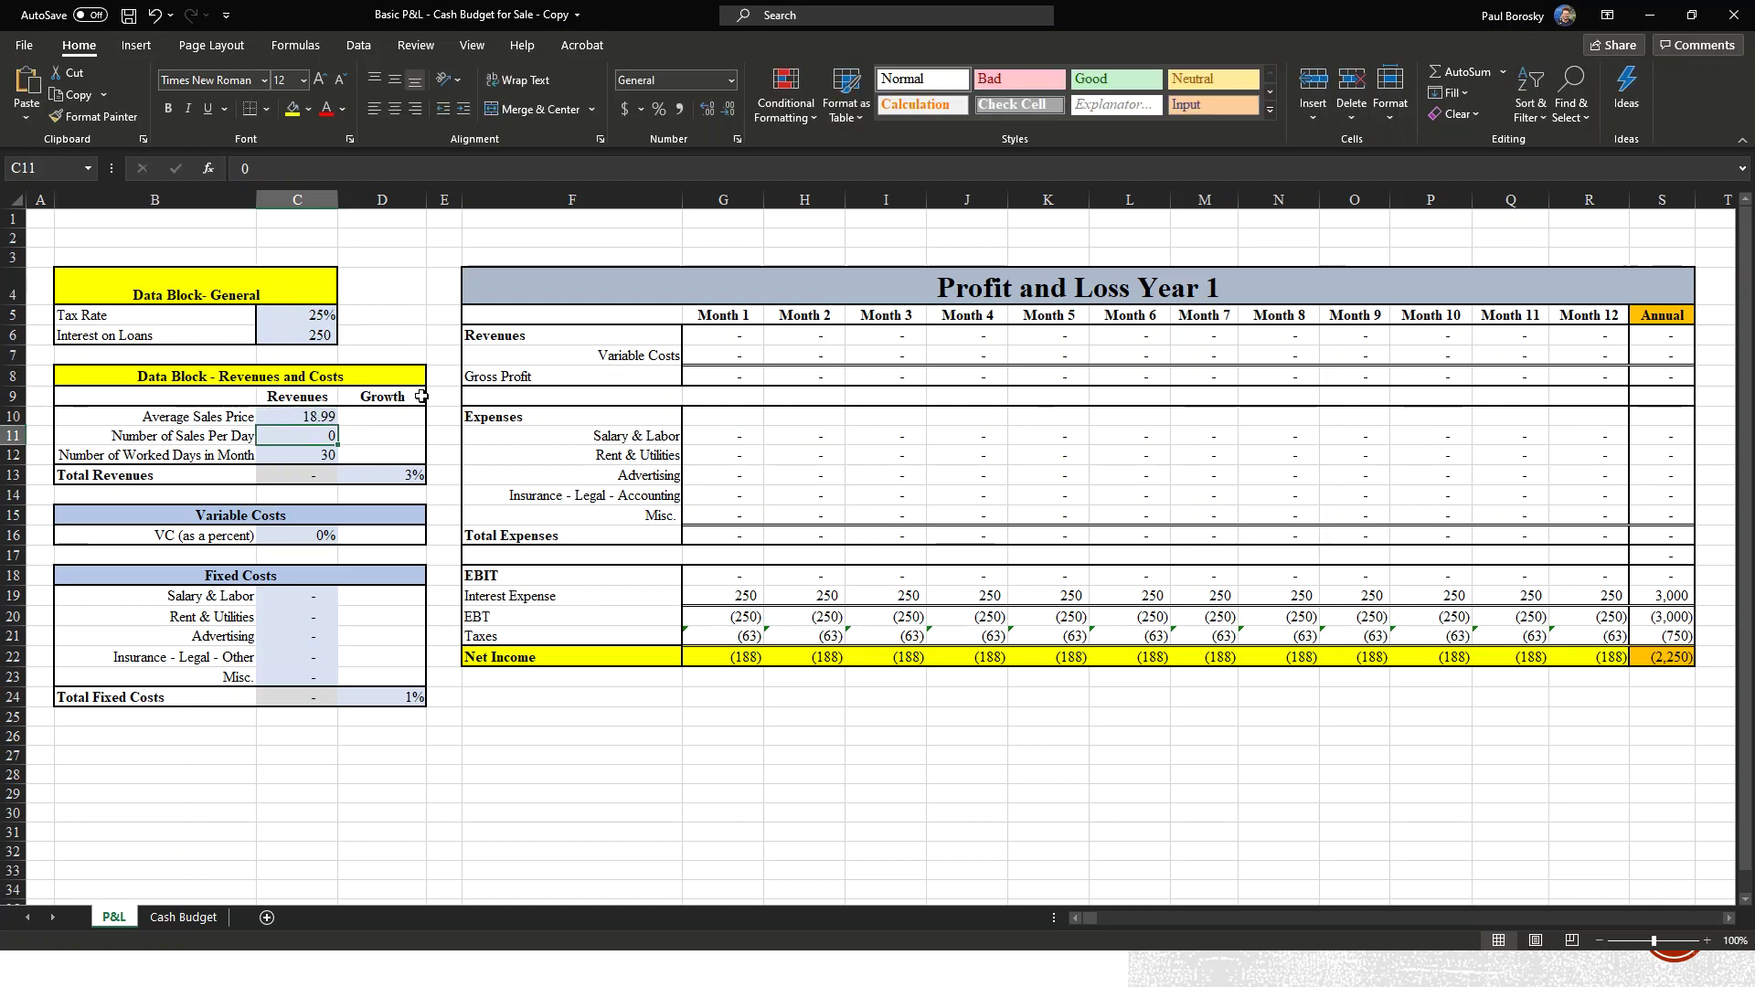
type("50")
key("Return")
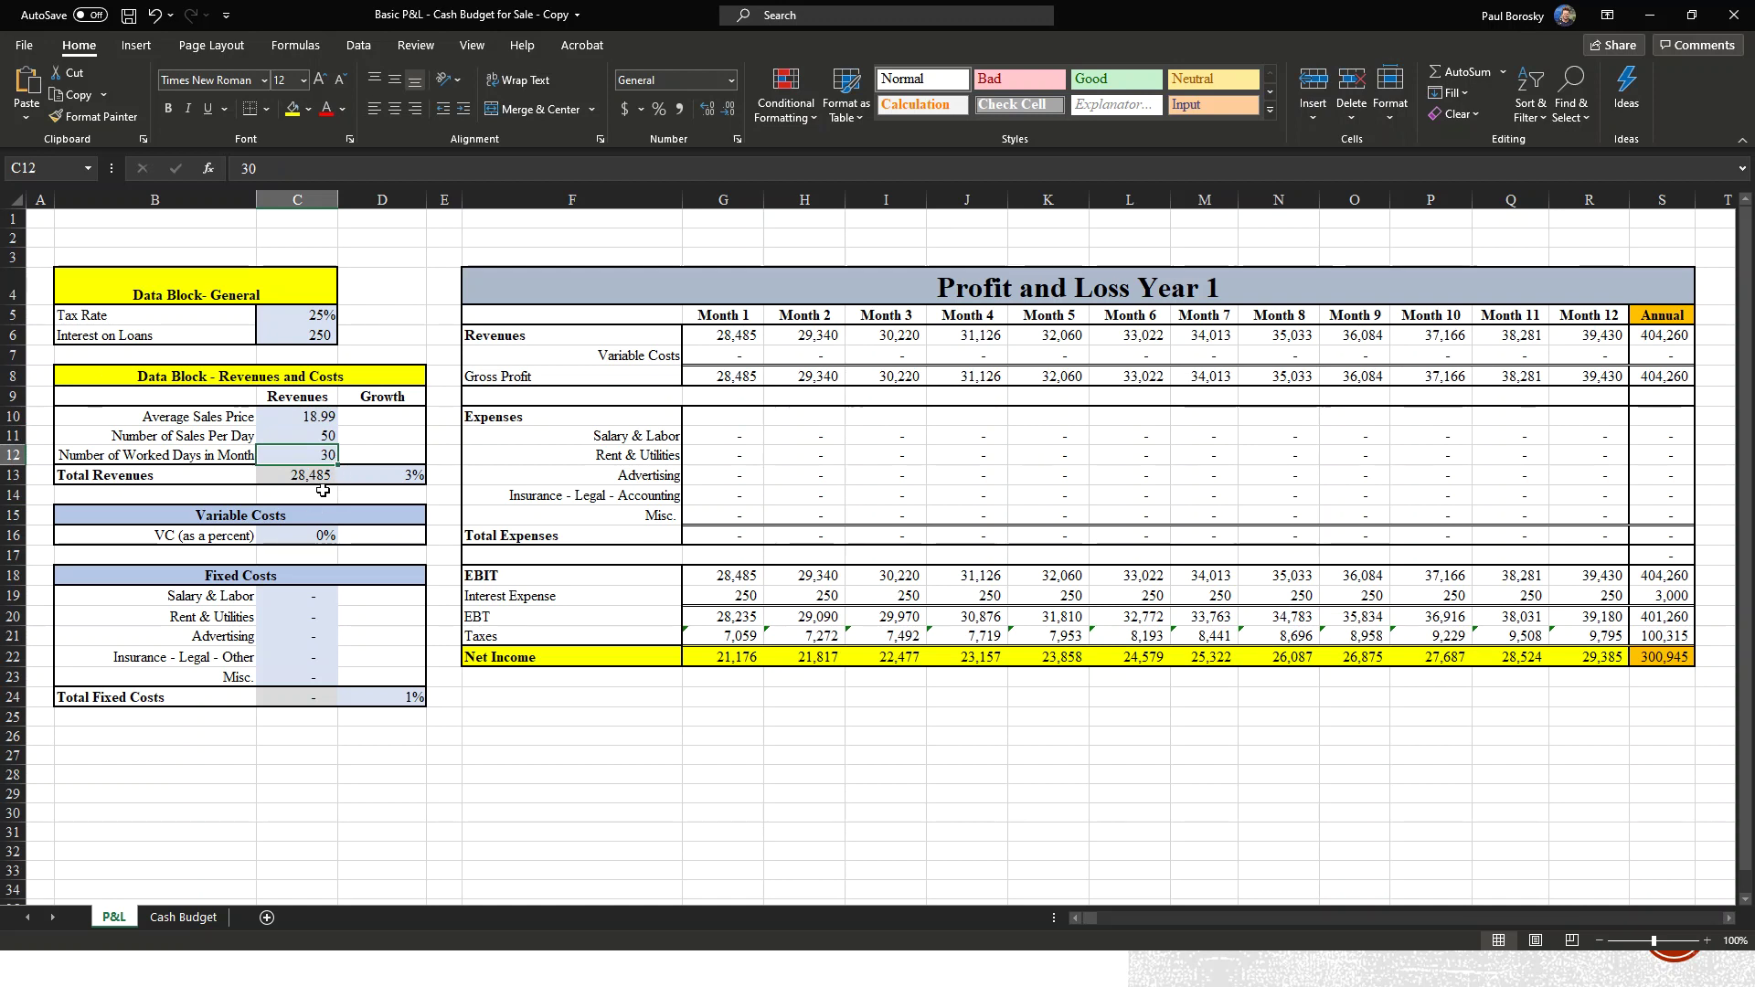
Select the three revenue driver values and inspect the Total Revenues formula
left_click(319, 418)
left_click_drag(327, 428, 327, 455)
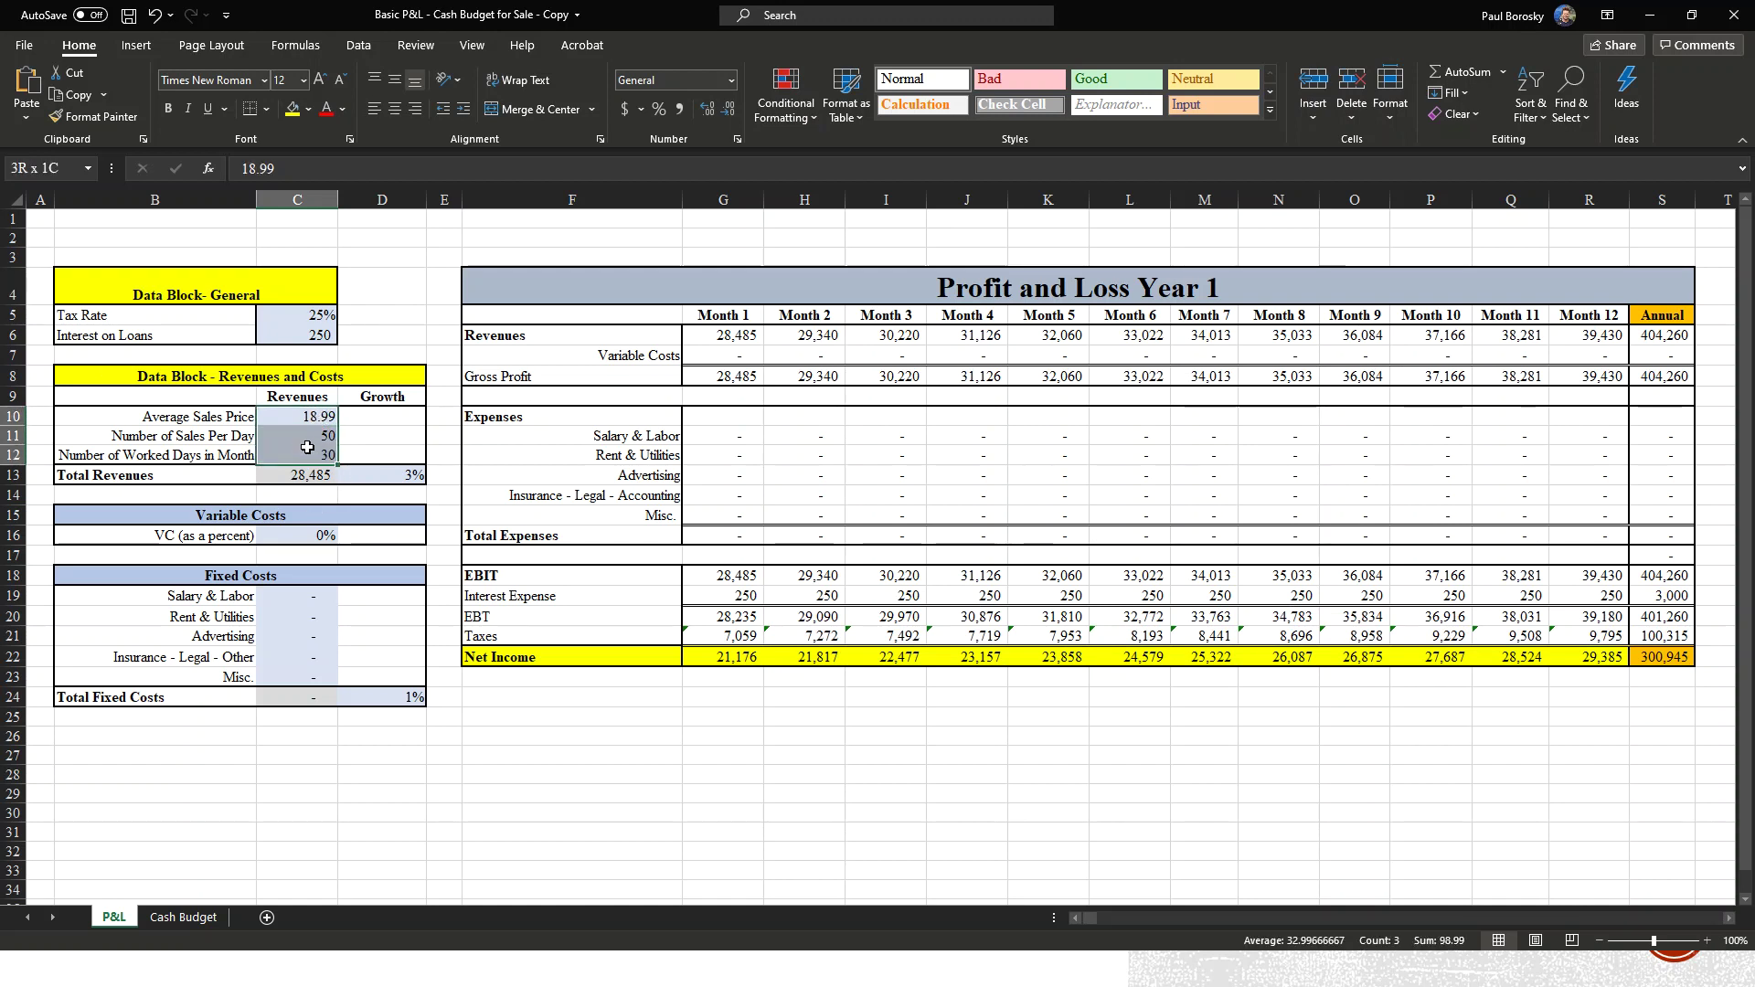
key("Right")
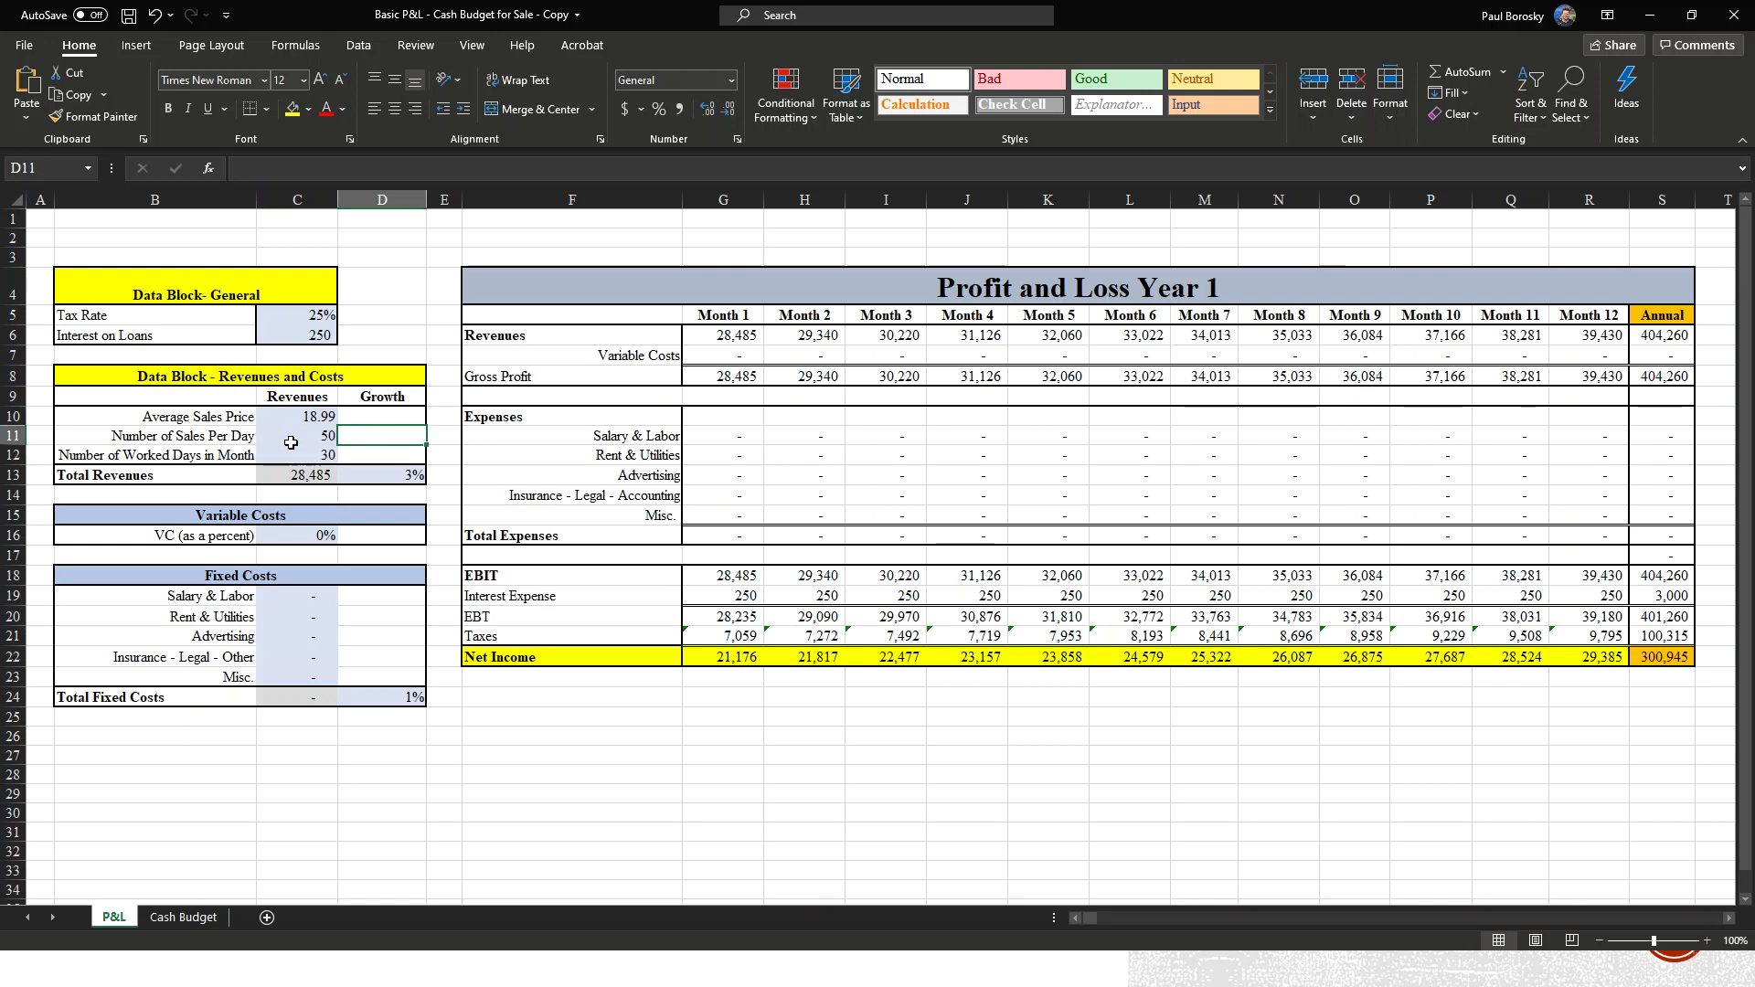
left_click(291, 475)
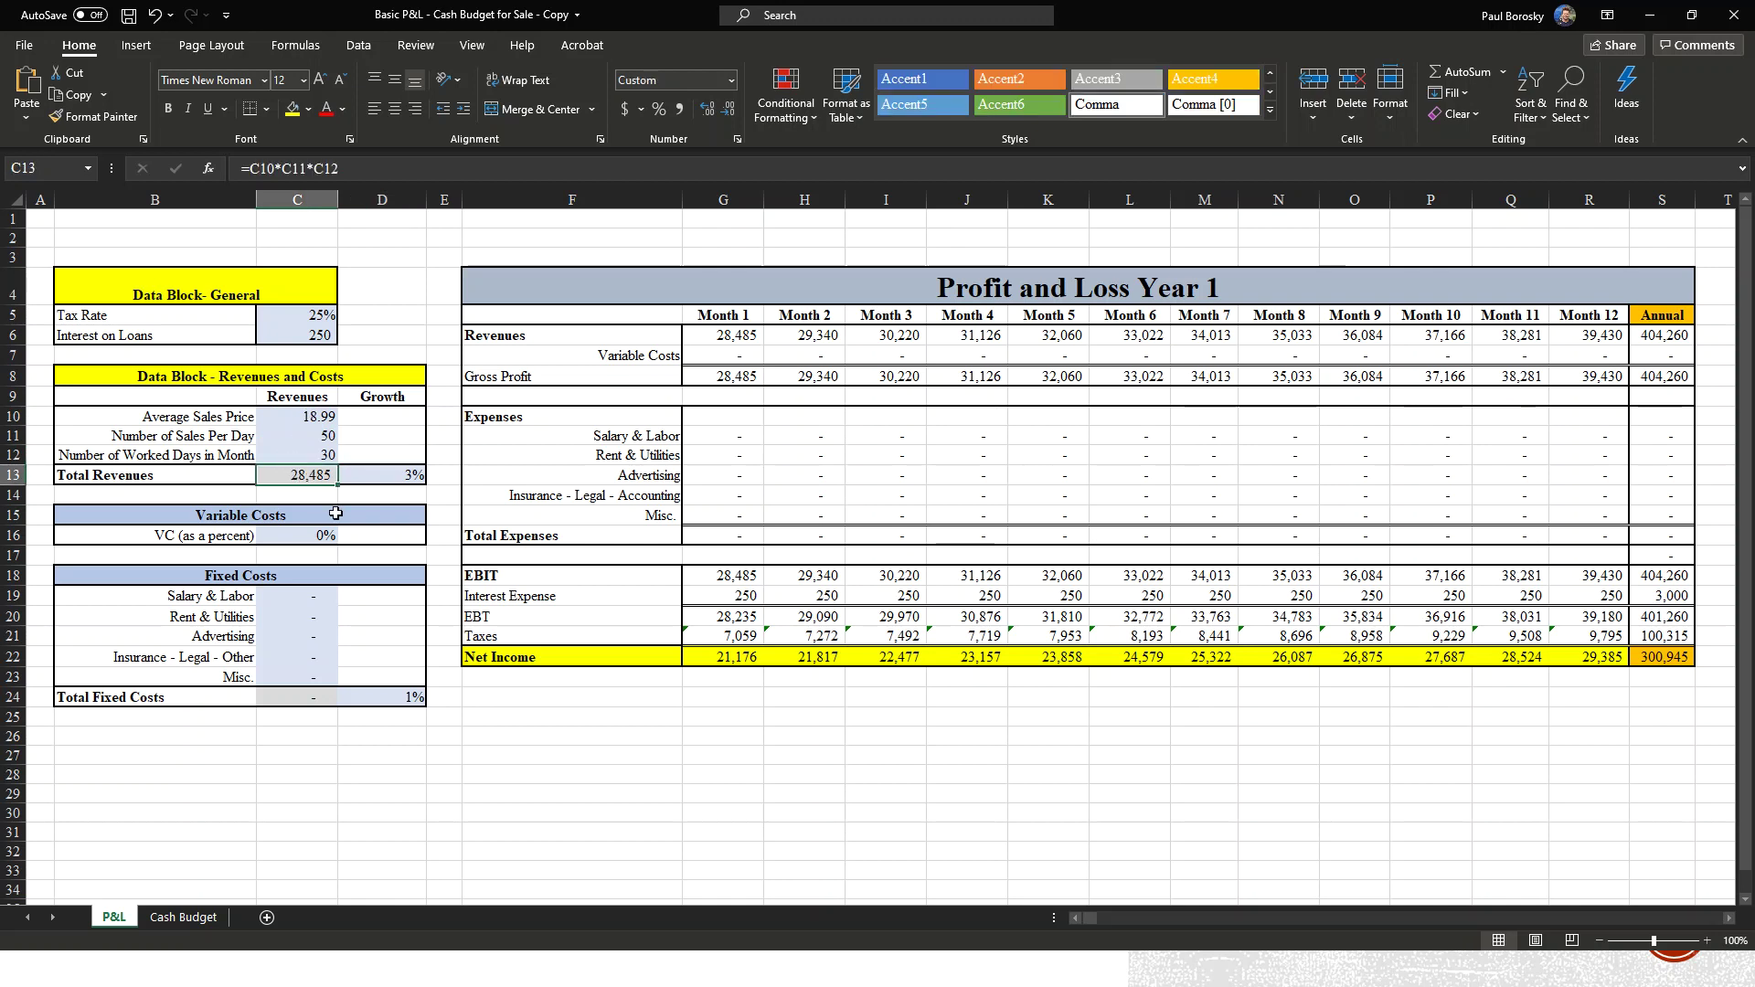
Try a 1% revenue growth rate, then restore it to 3%
left_click(410, 476)
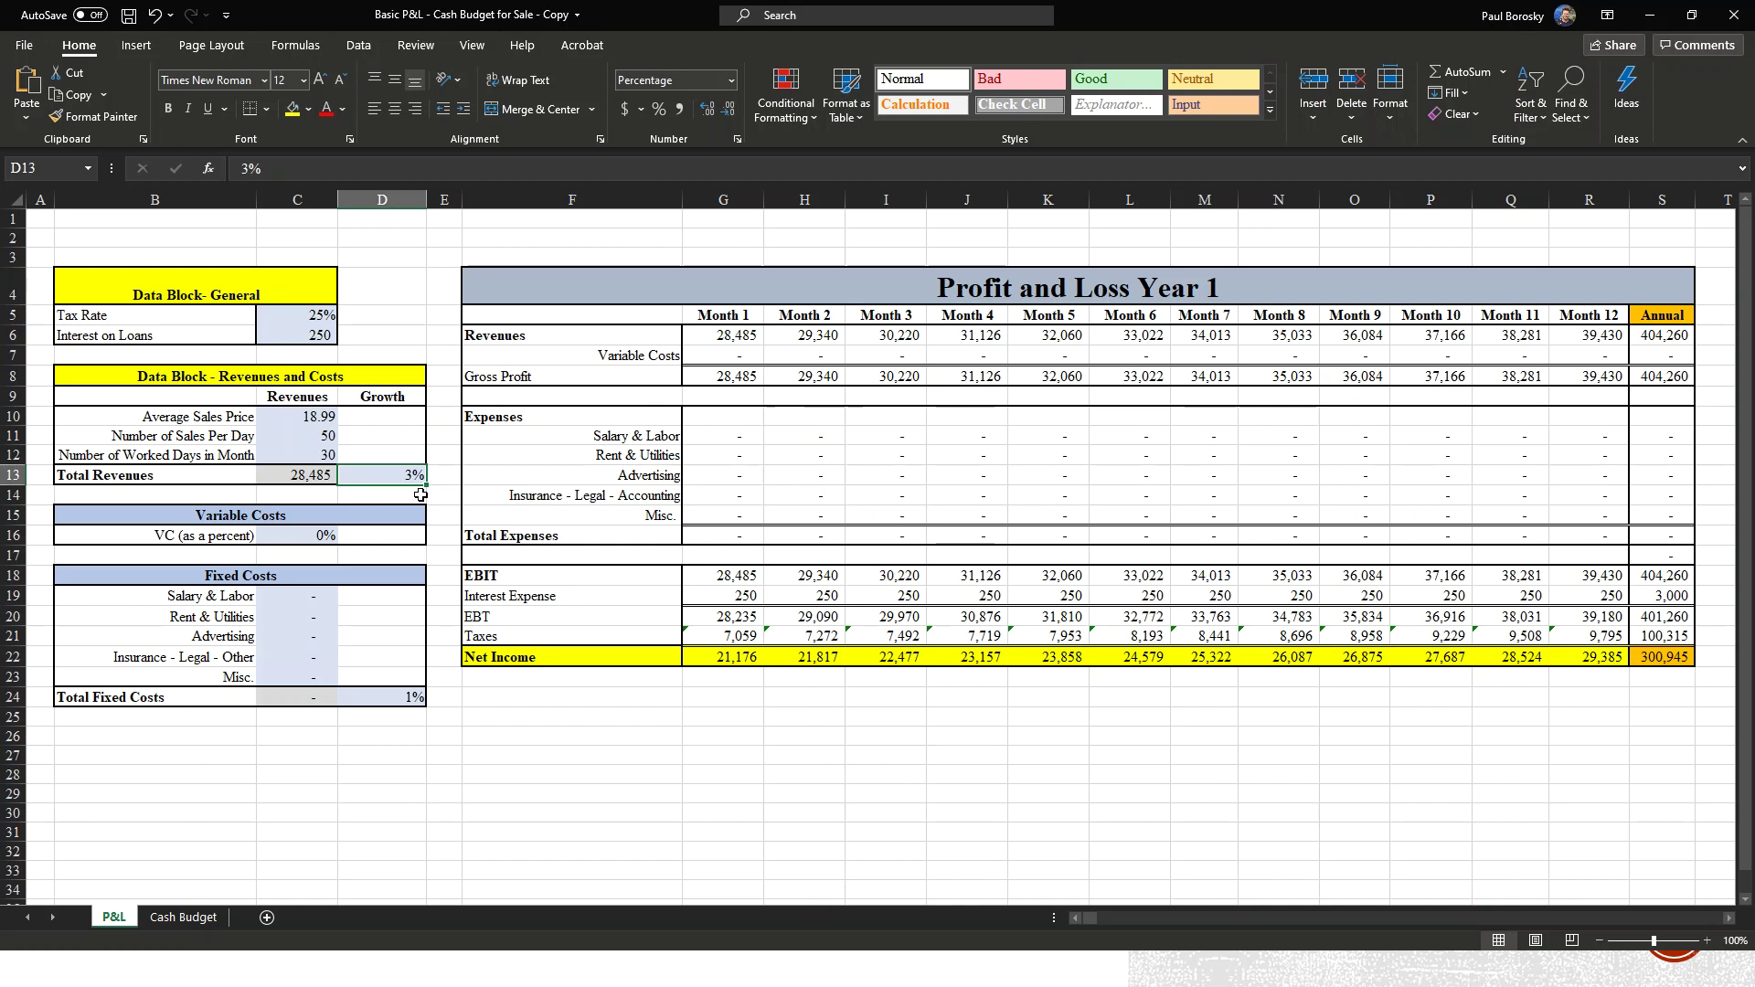
type("1")
key("Return")
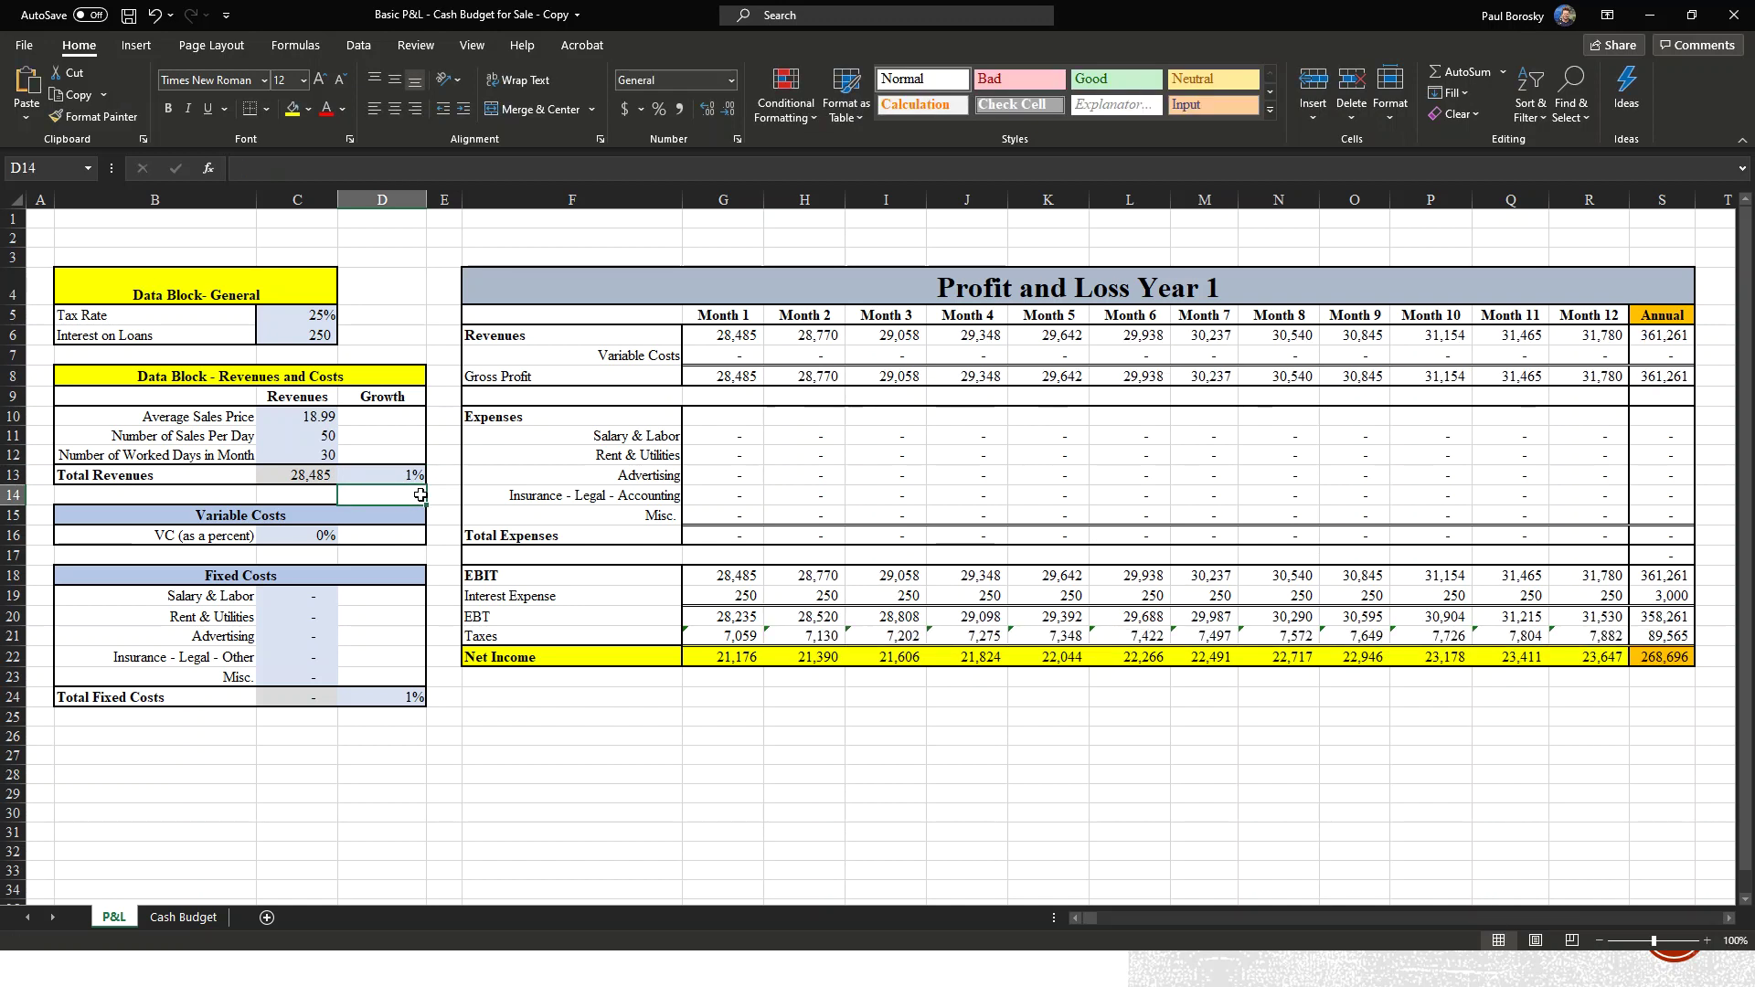
key("Up")
type("3")
key("Return")
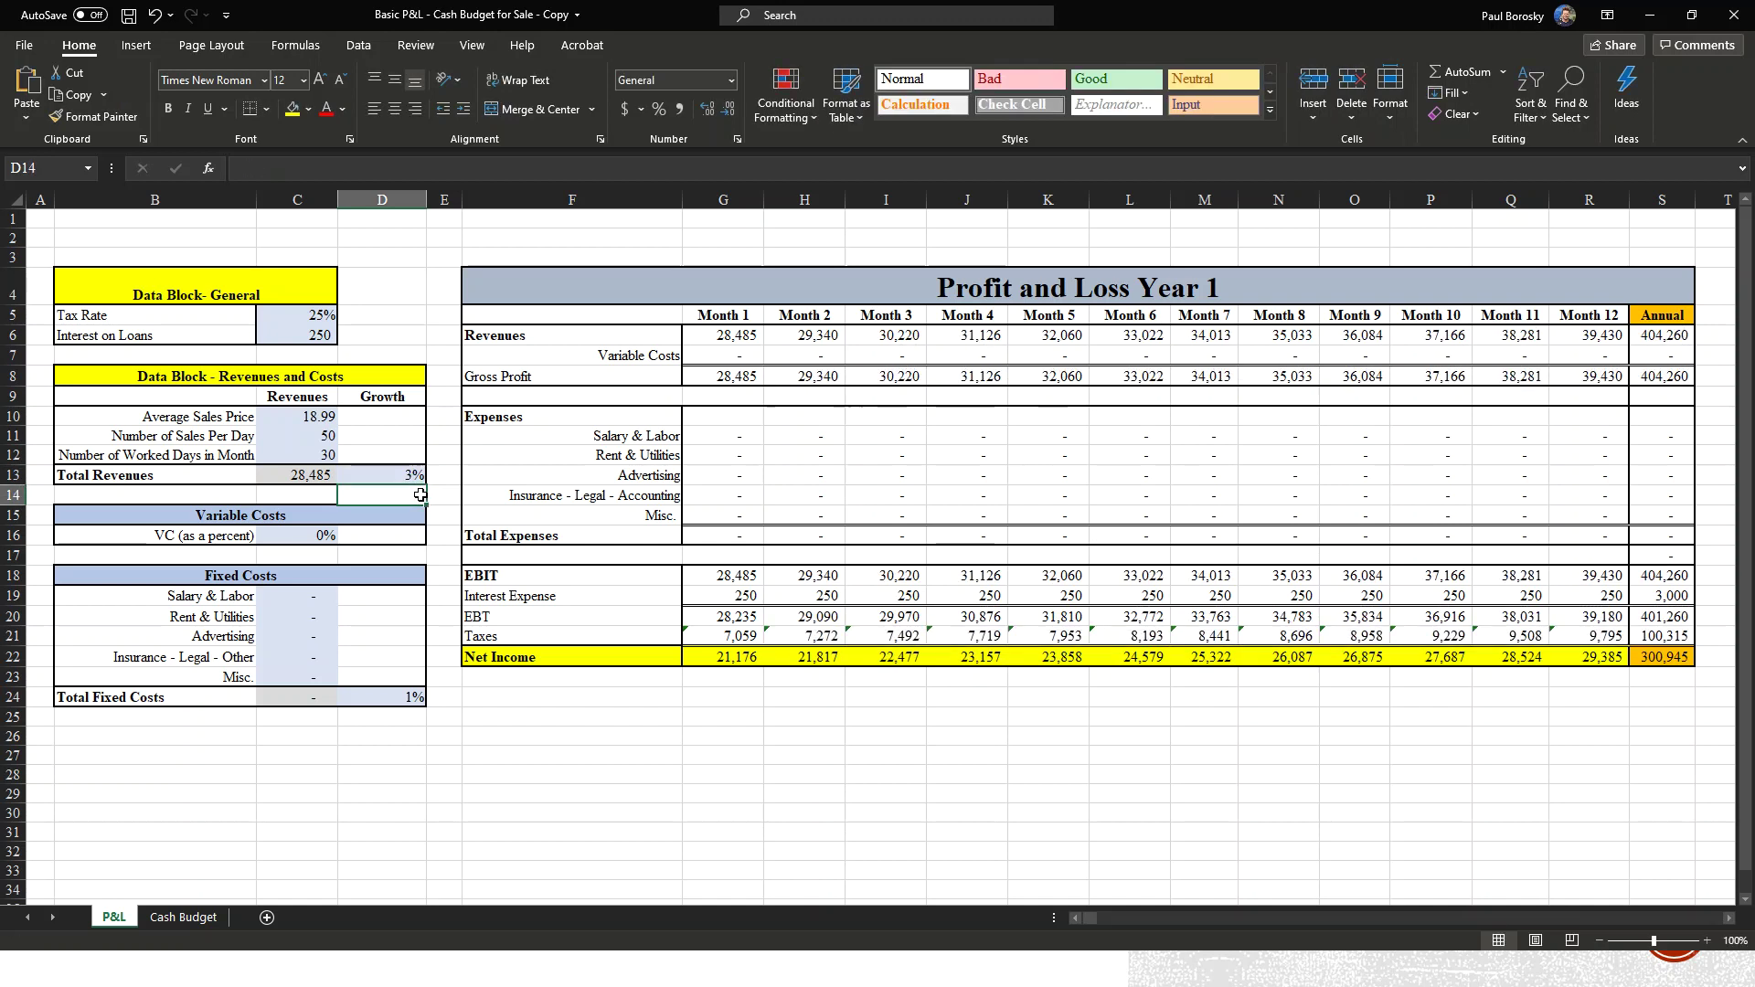
Set variable costs to 20% of revenue
left_click(263, 532)
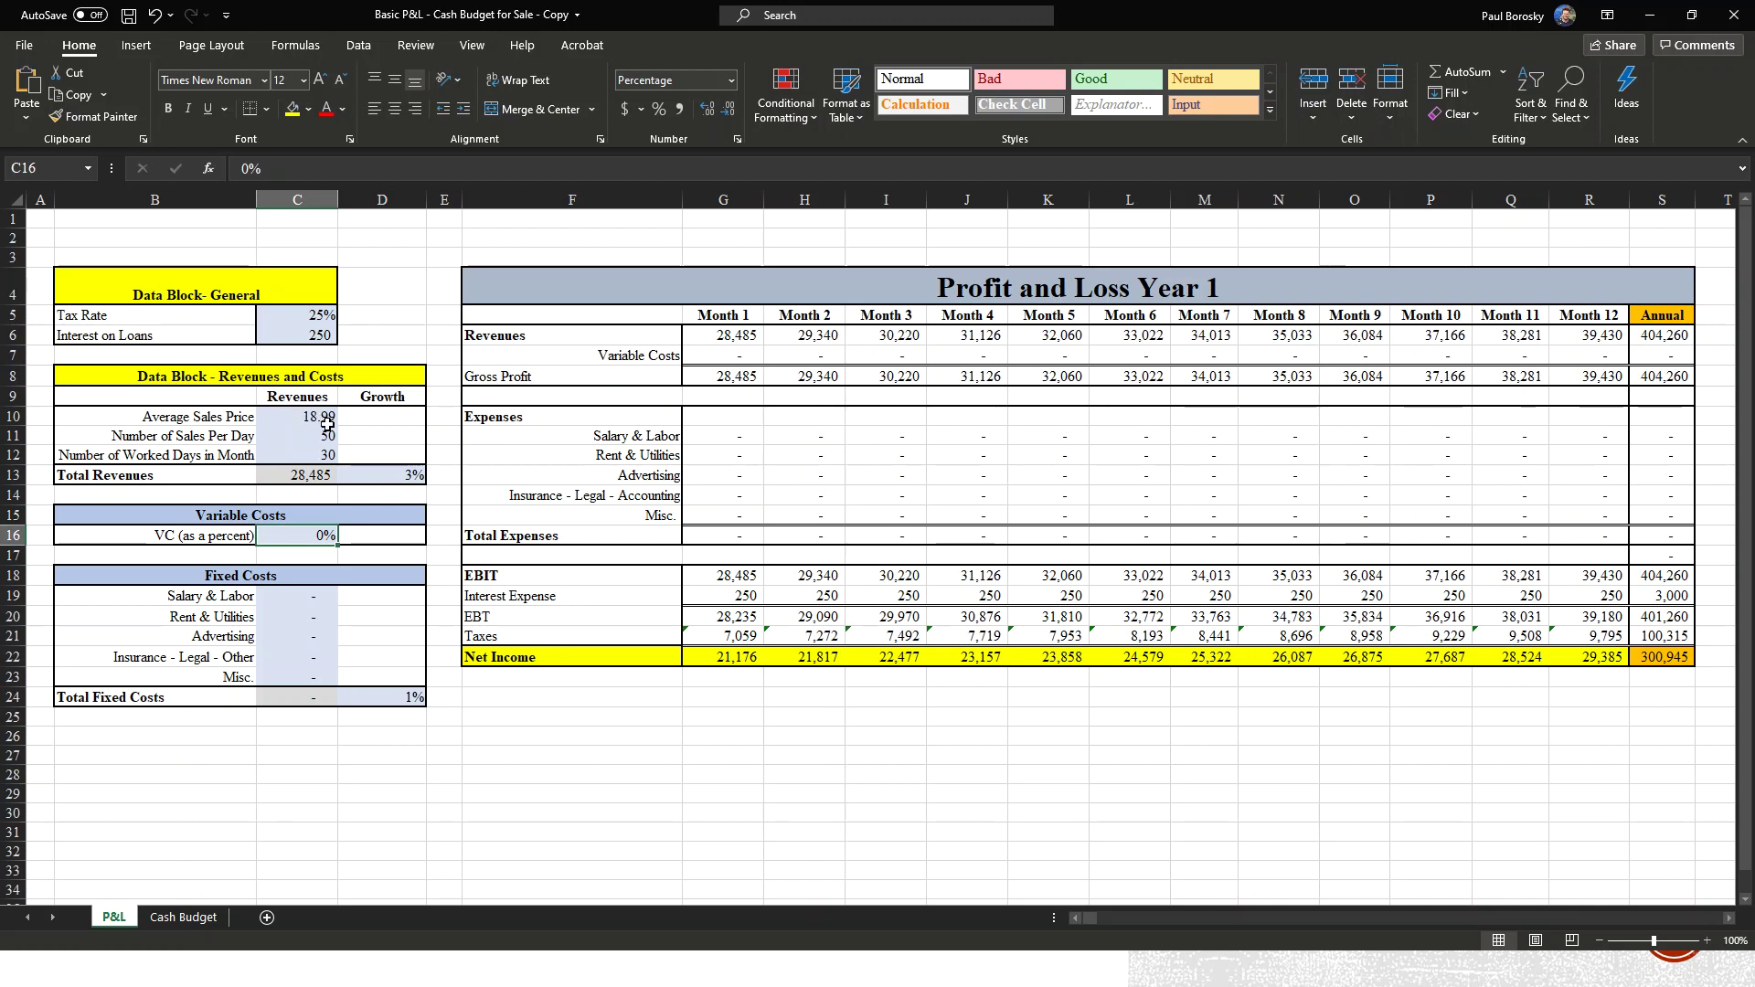
type("20")
key("Return")
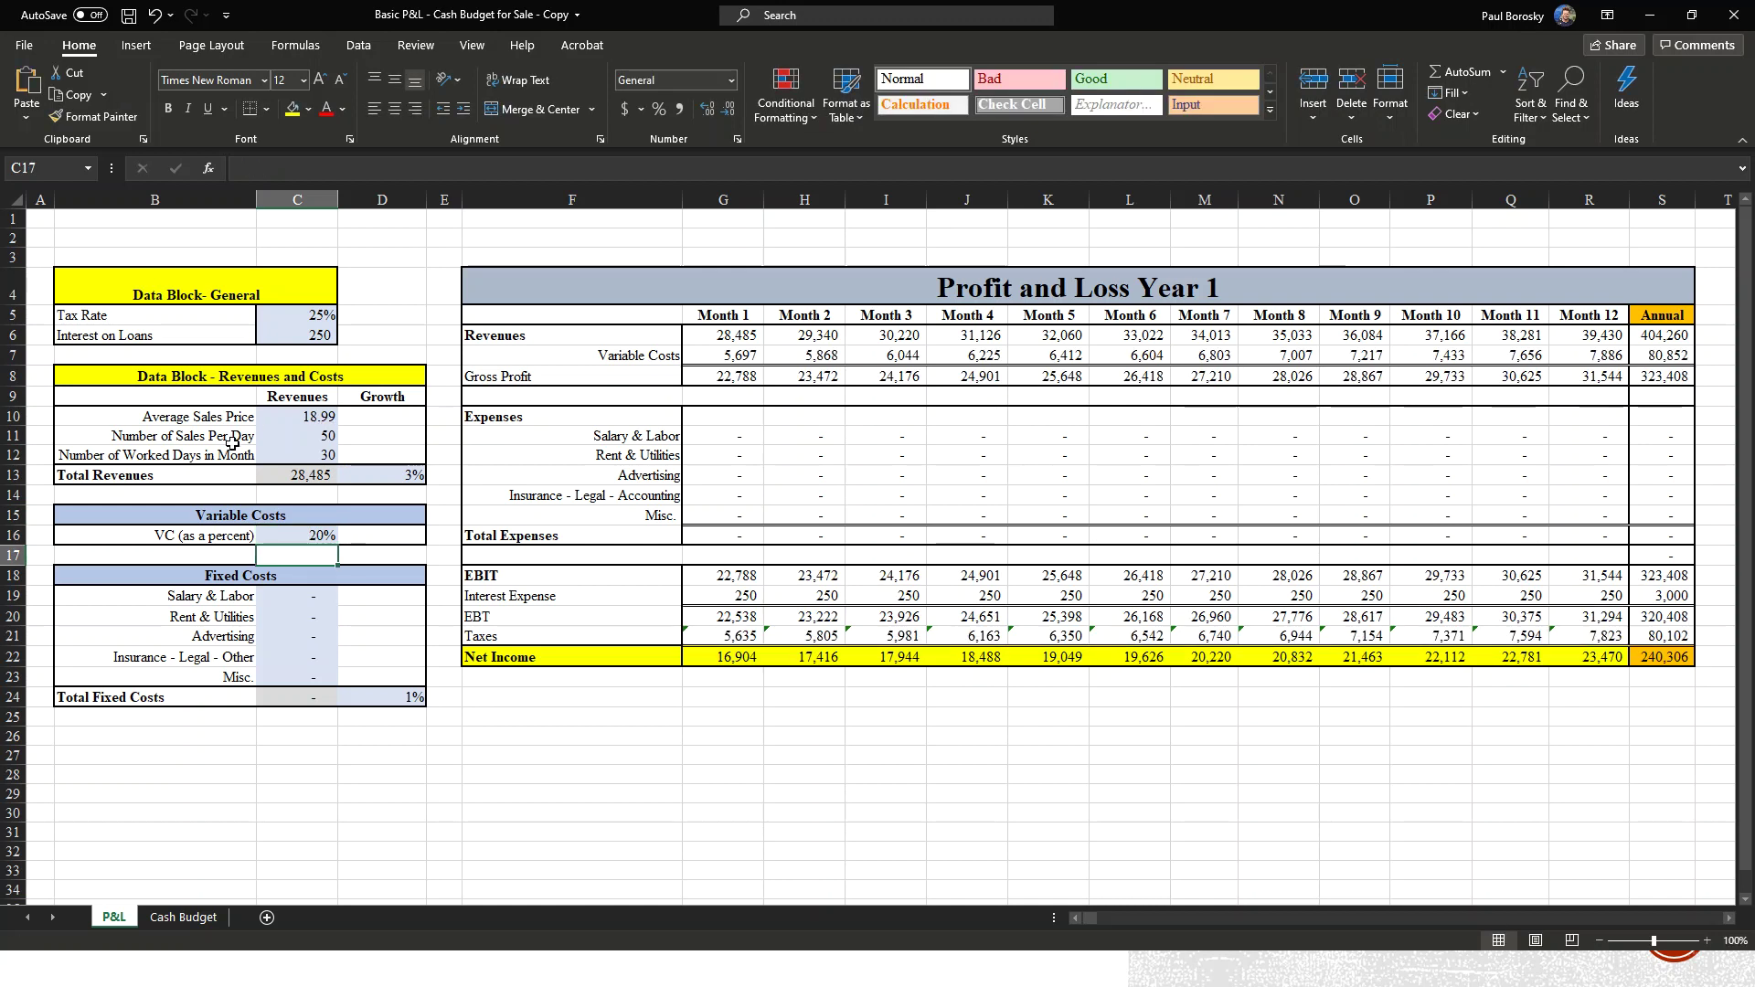
left_click(297, 534)
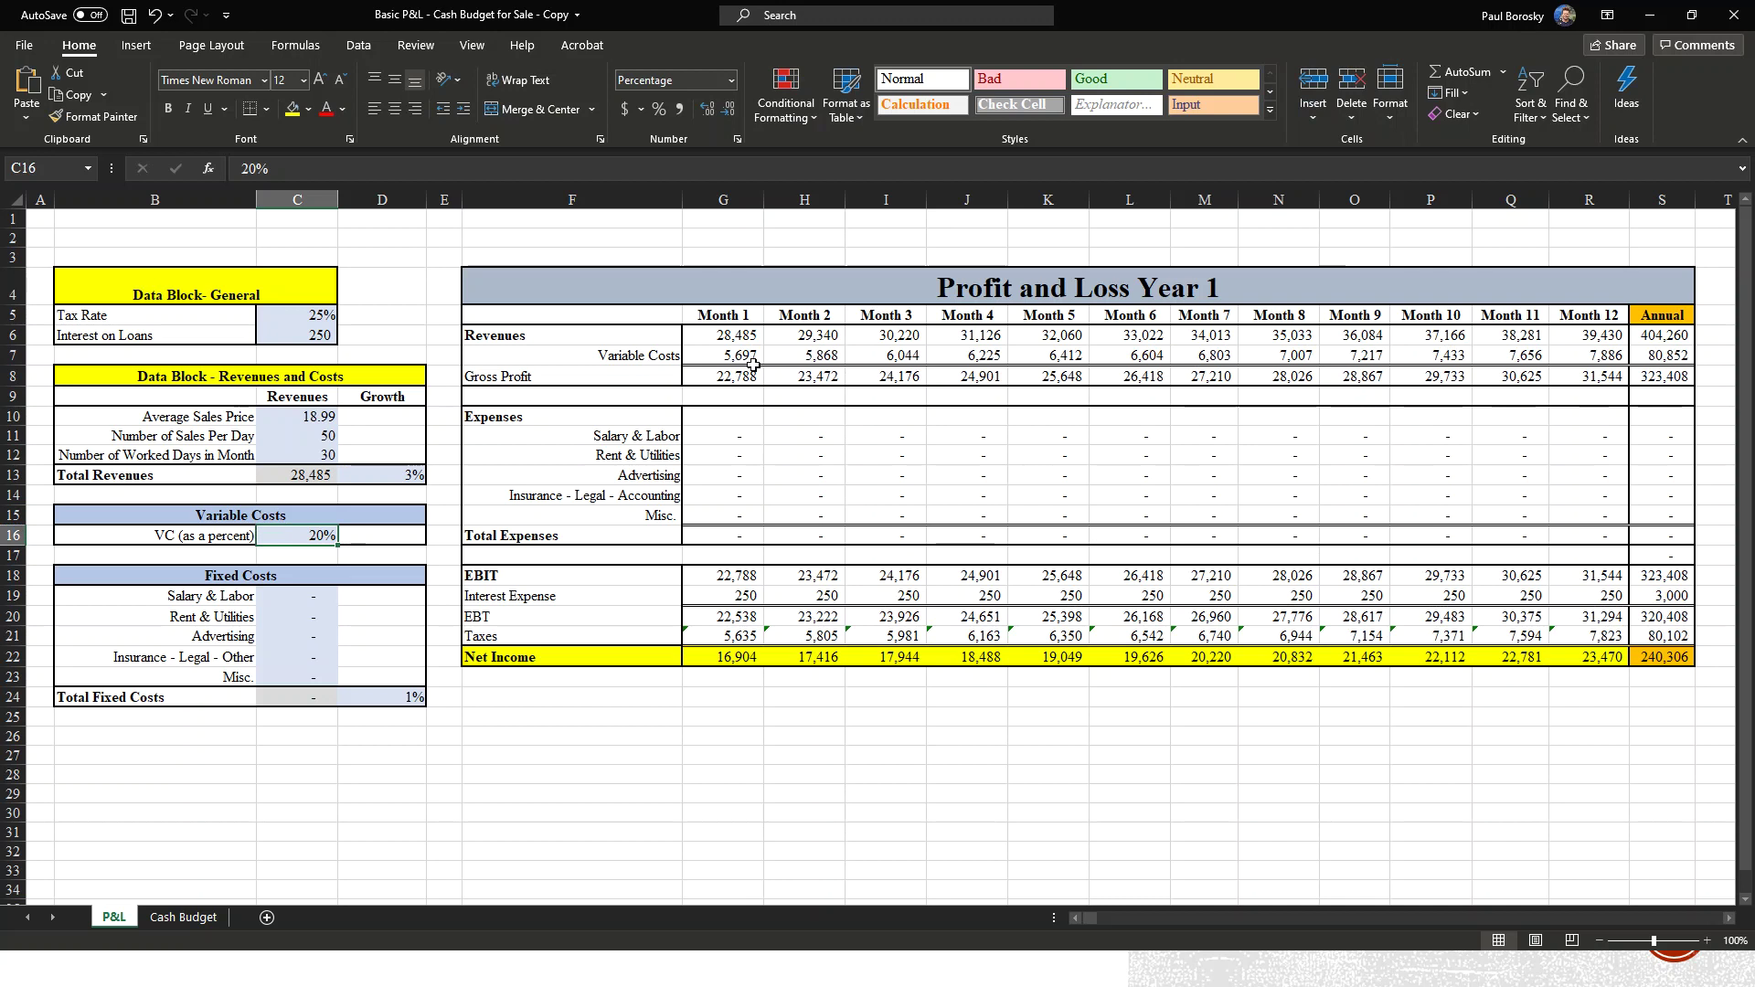
Enter fixed costs of 7,500 salary, 2,000 rent, 1,500 advertising, 450 insurance and 750 misc, then check the growth rate
left_click(293, 603)
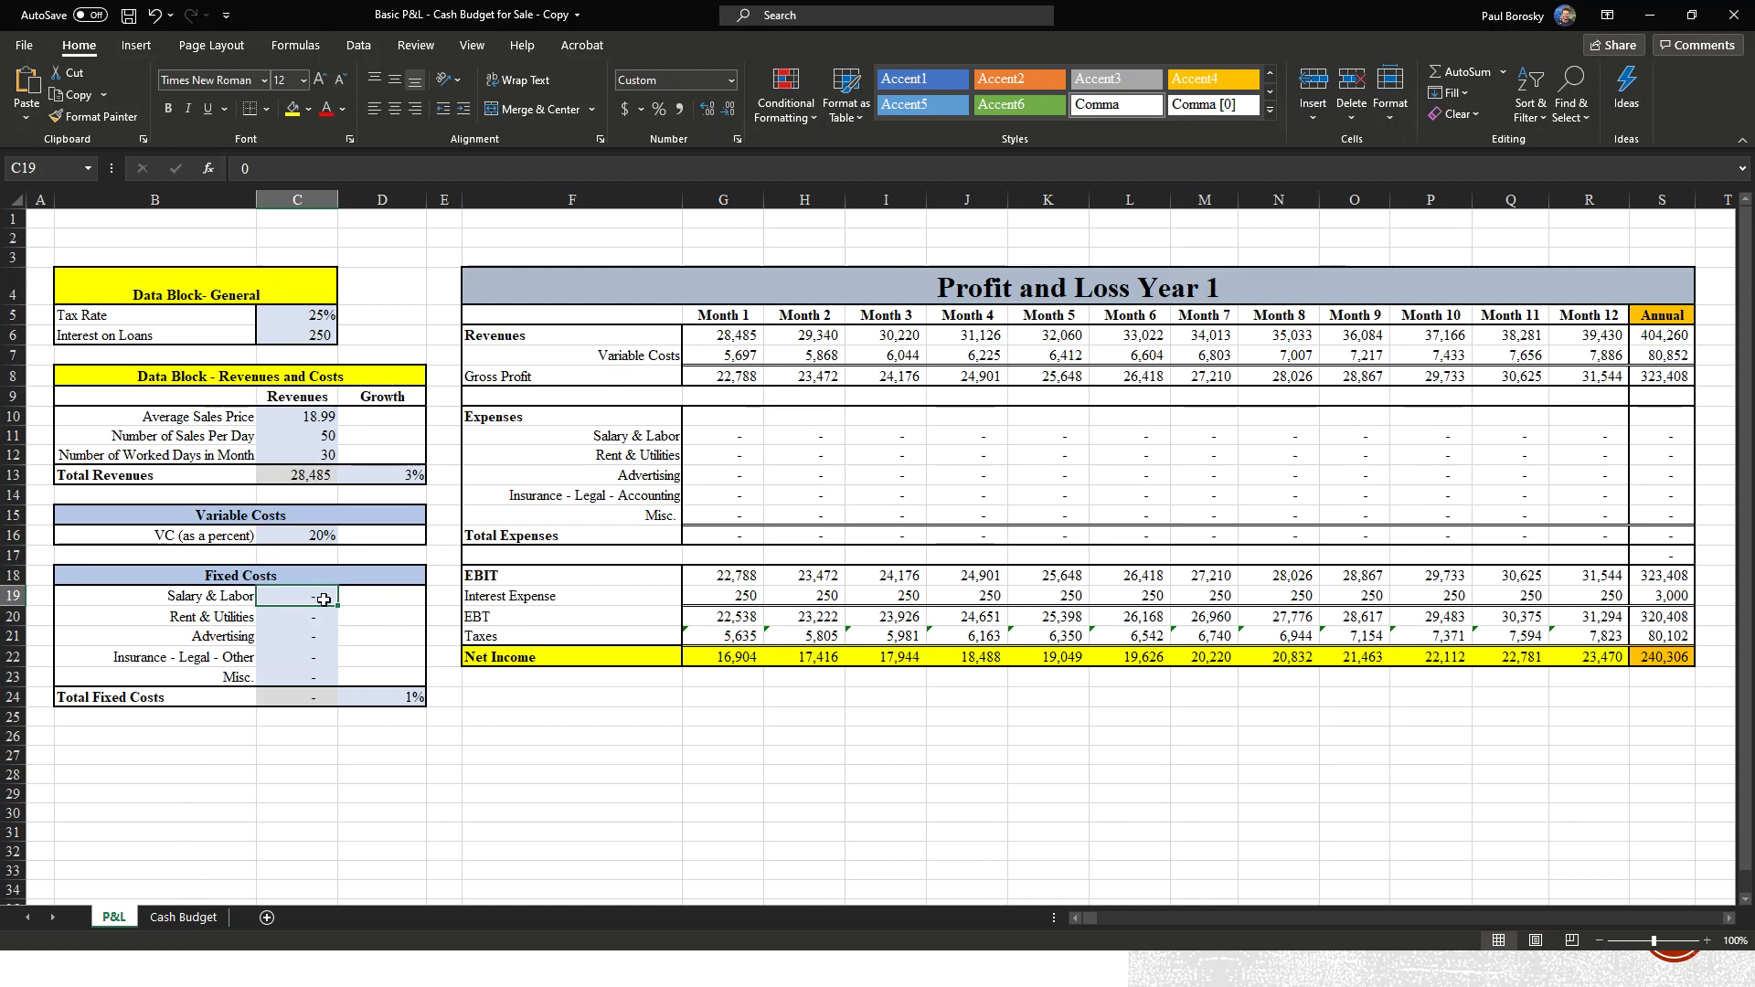
type("7500")
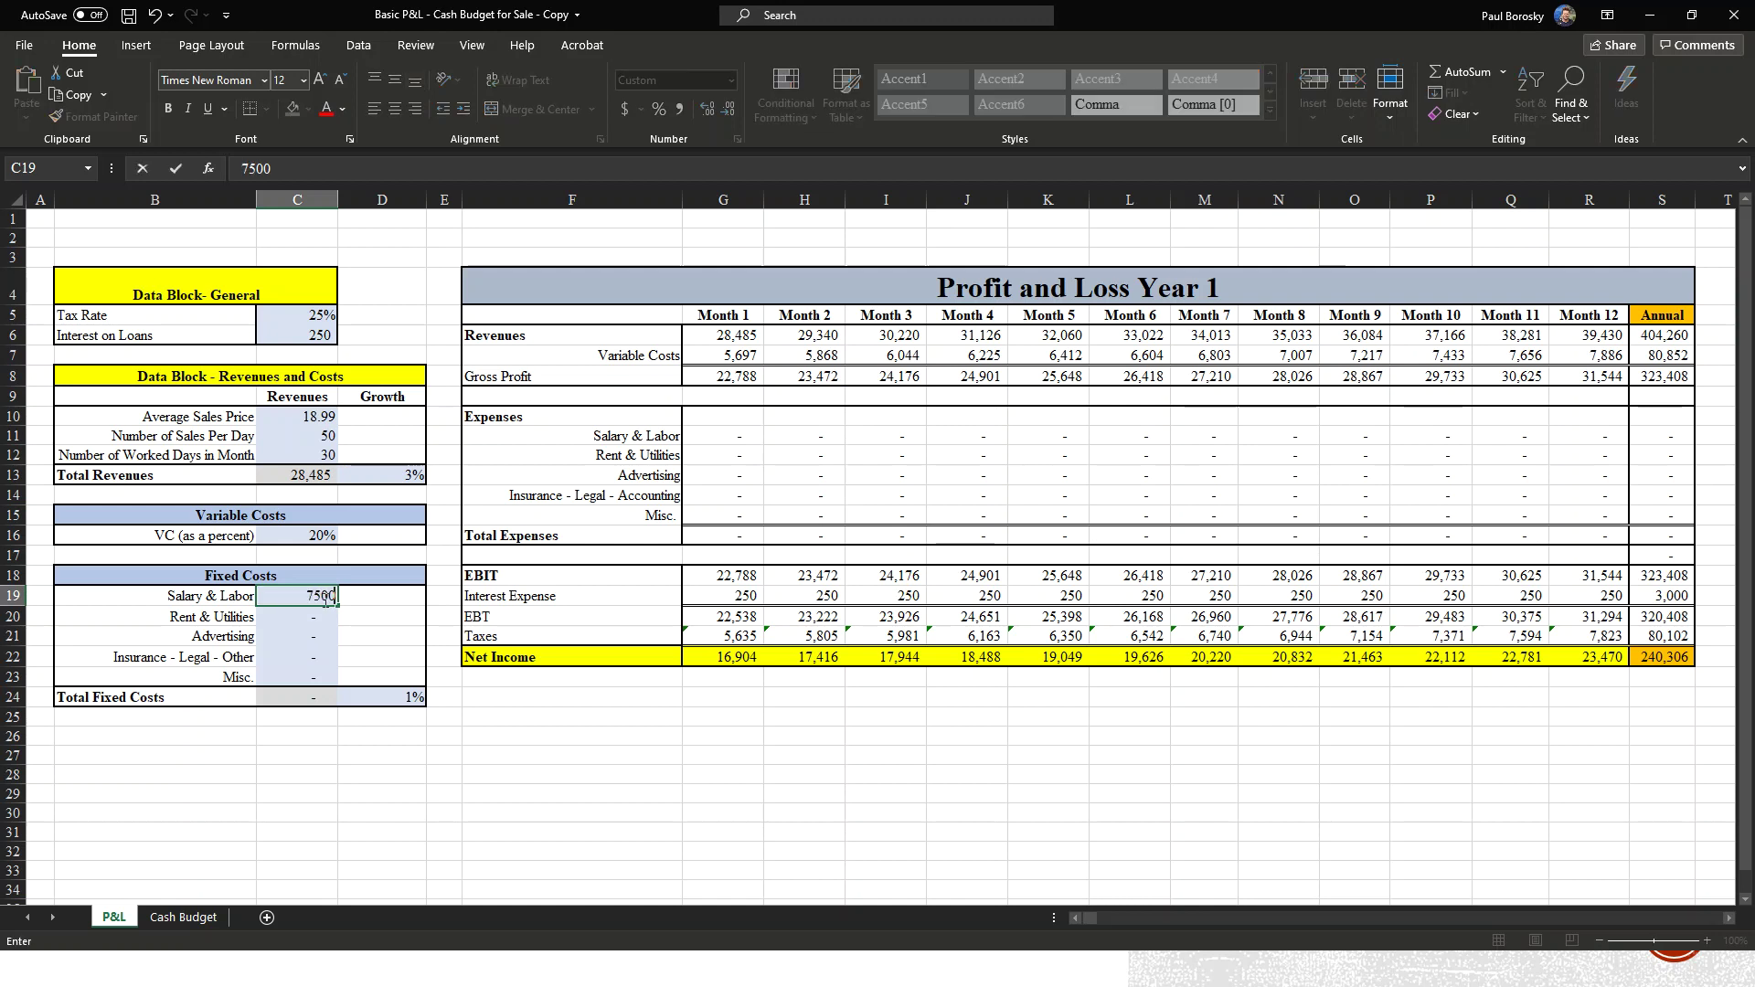
key("Return")
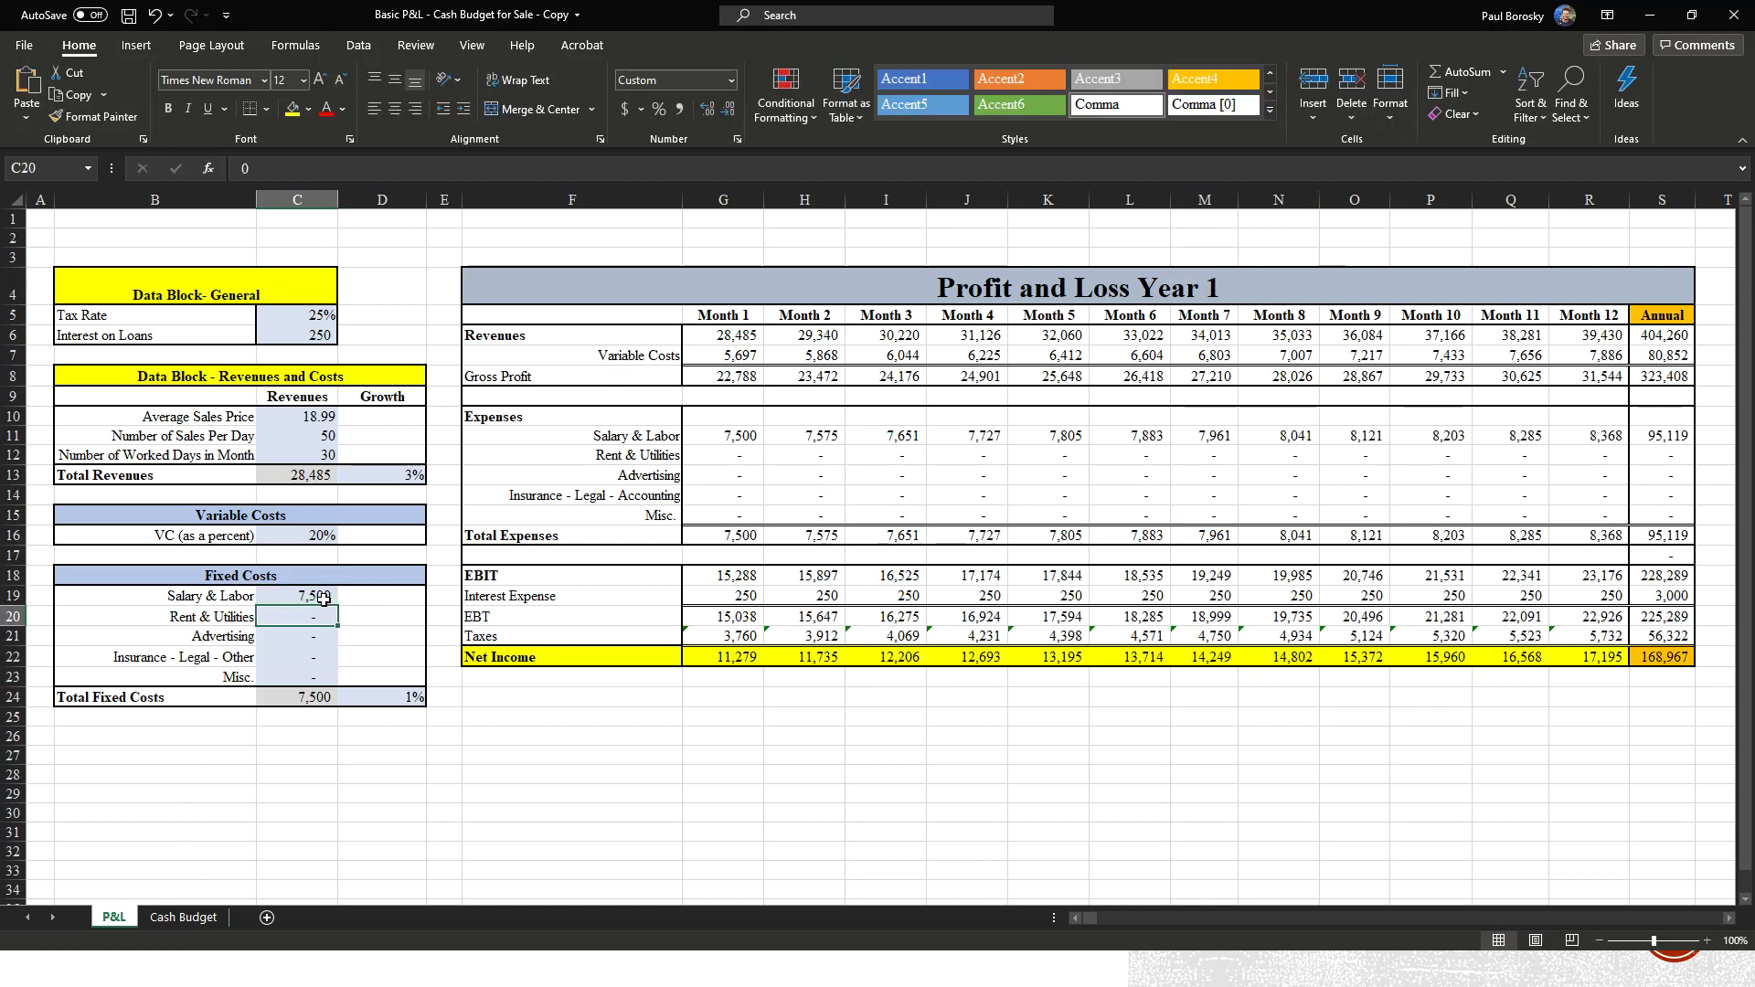
type("2000")
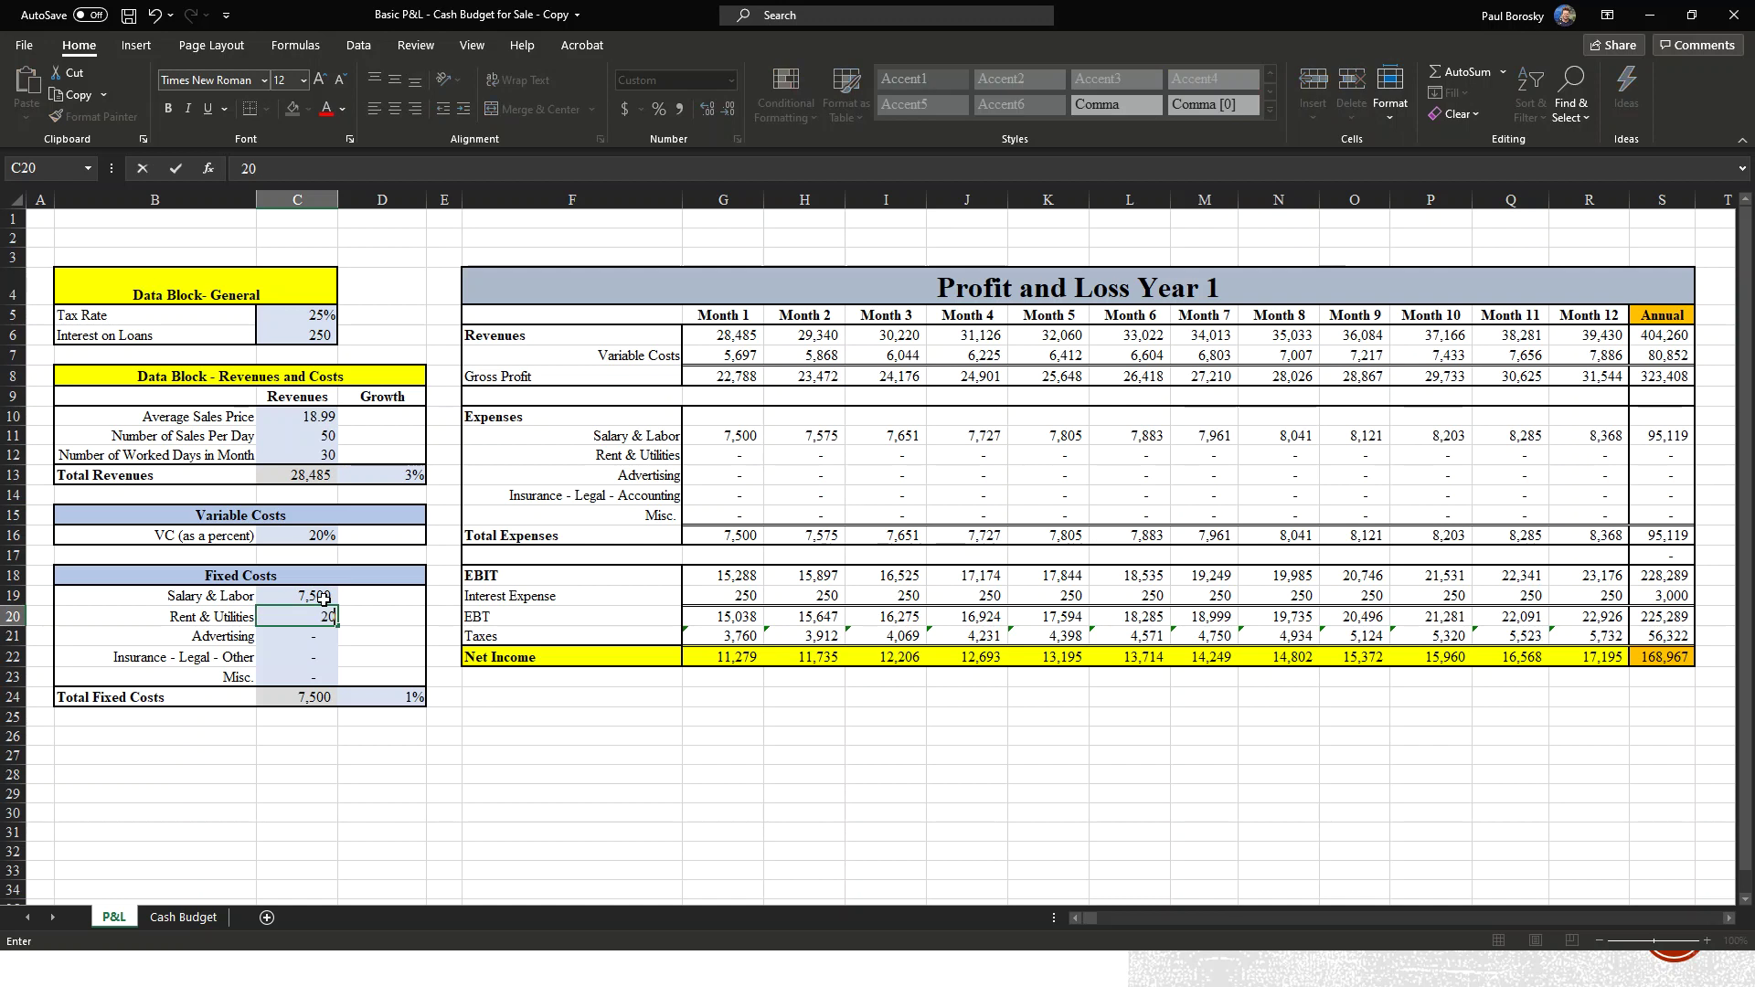
key("Return")
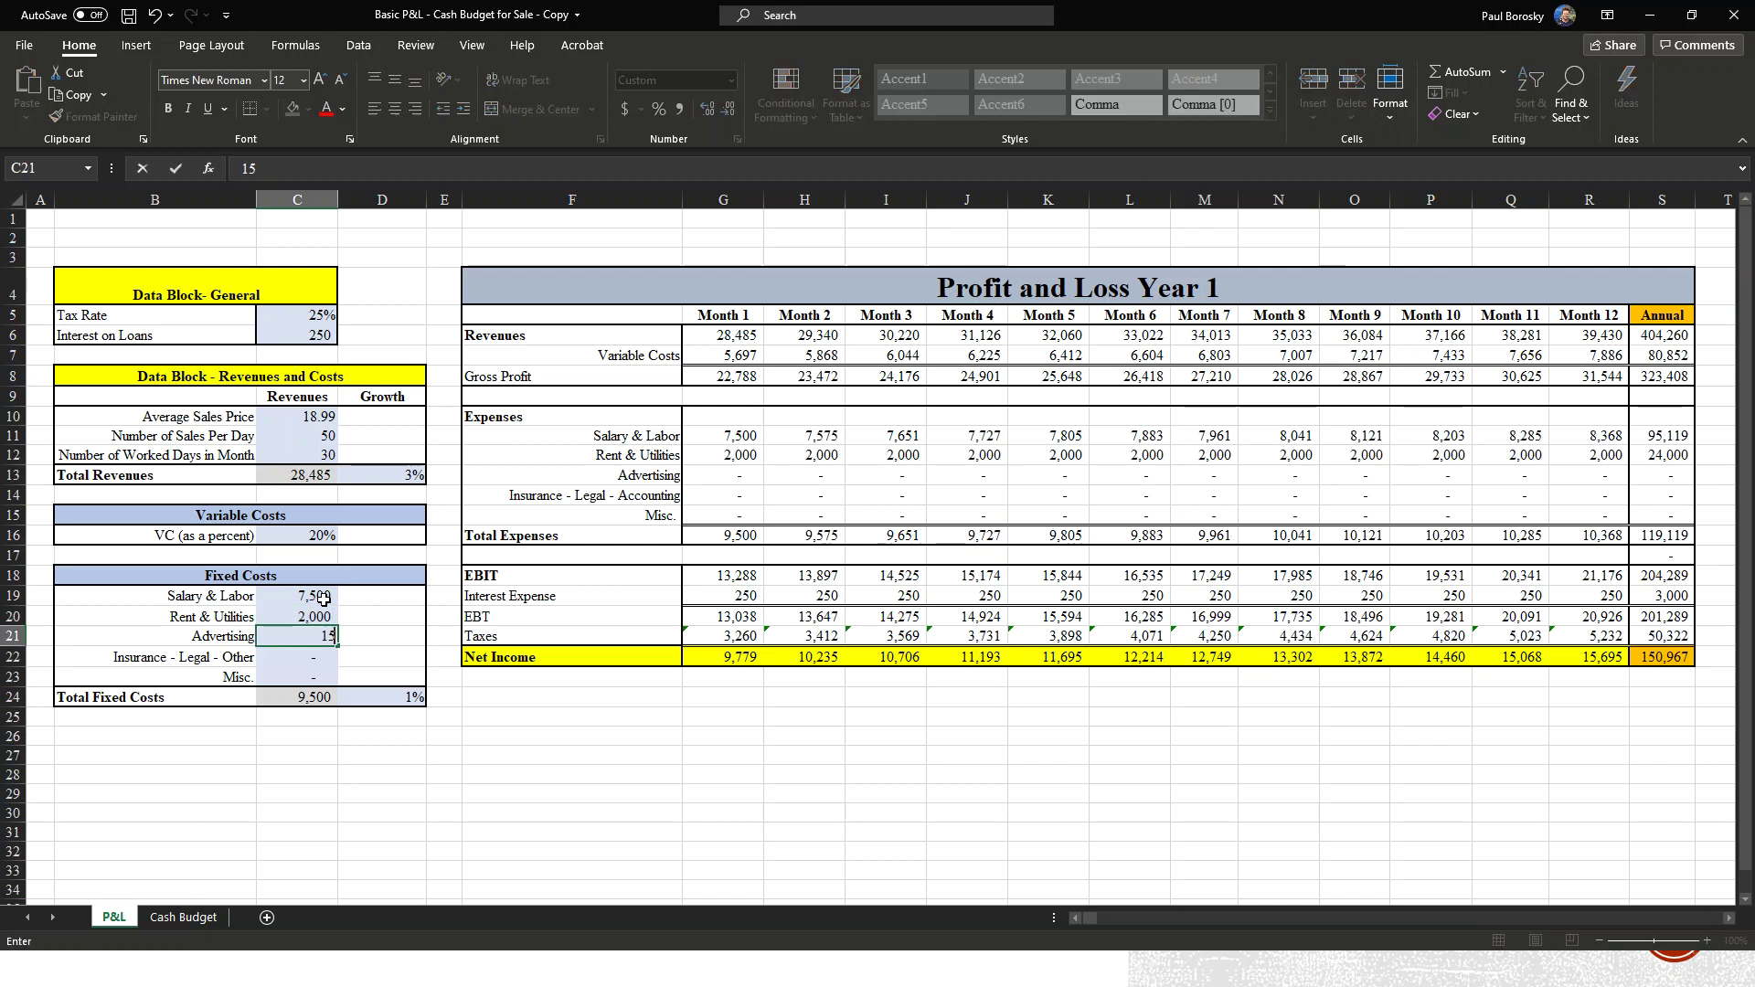
type("1500")
key("Return")
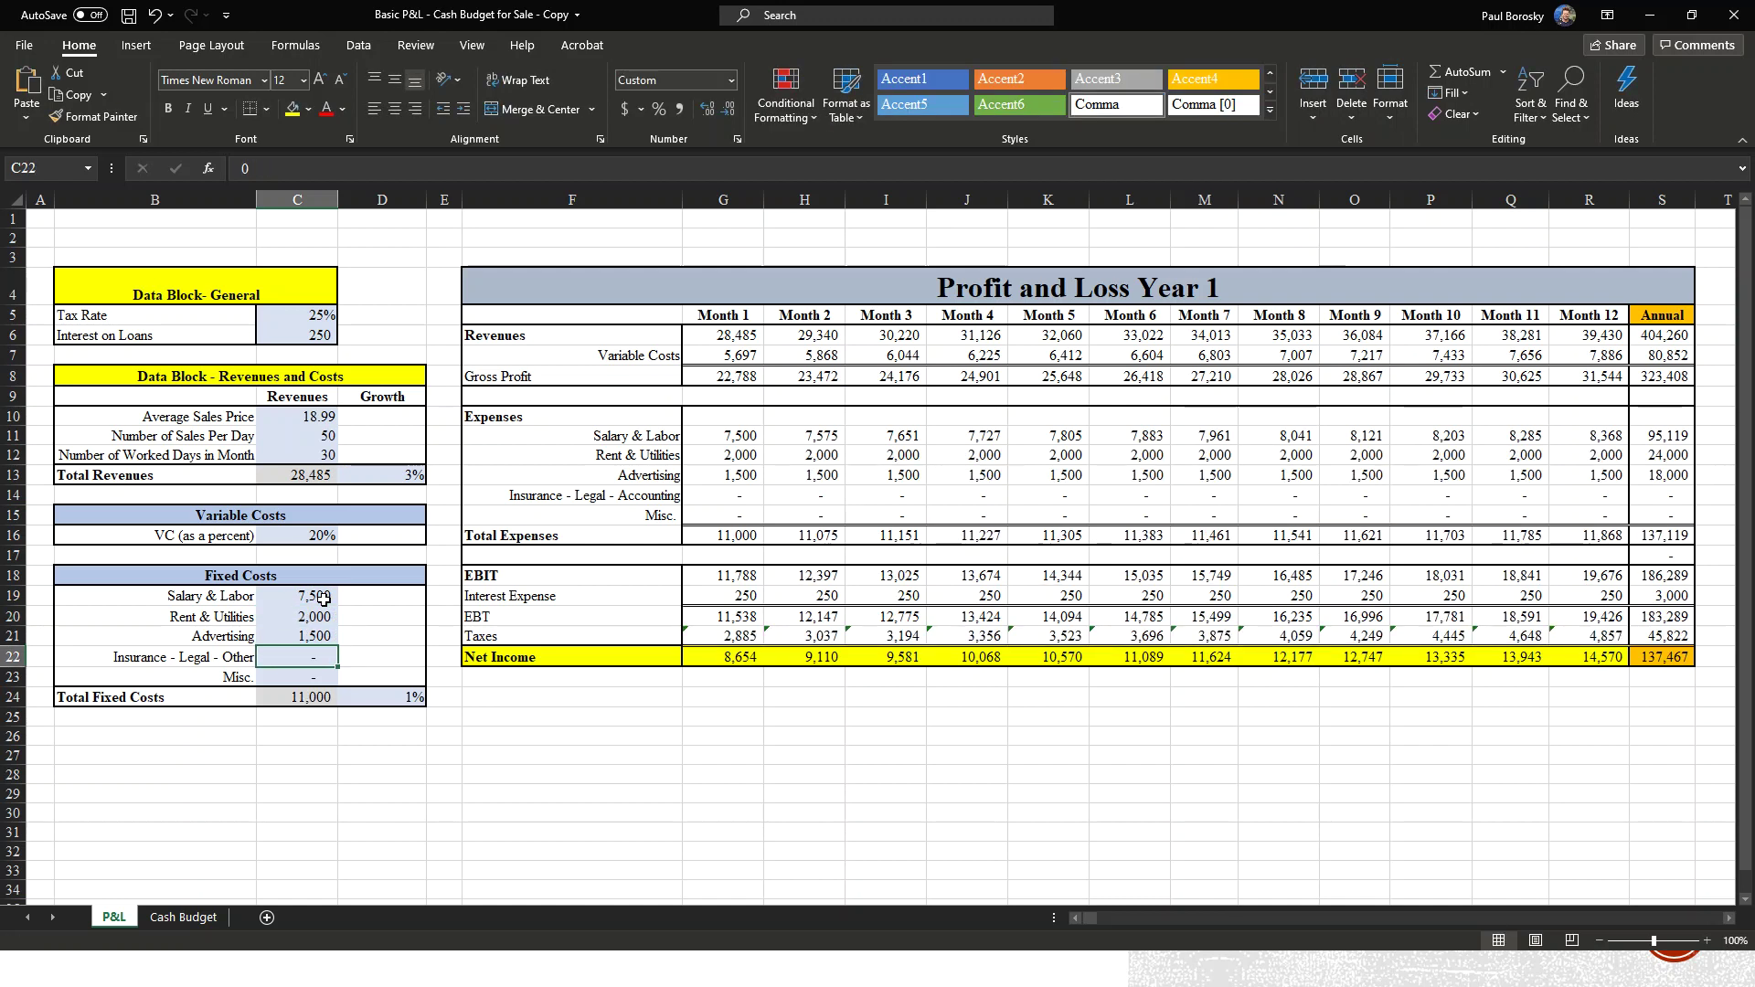
type("450")
key("Return")
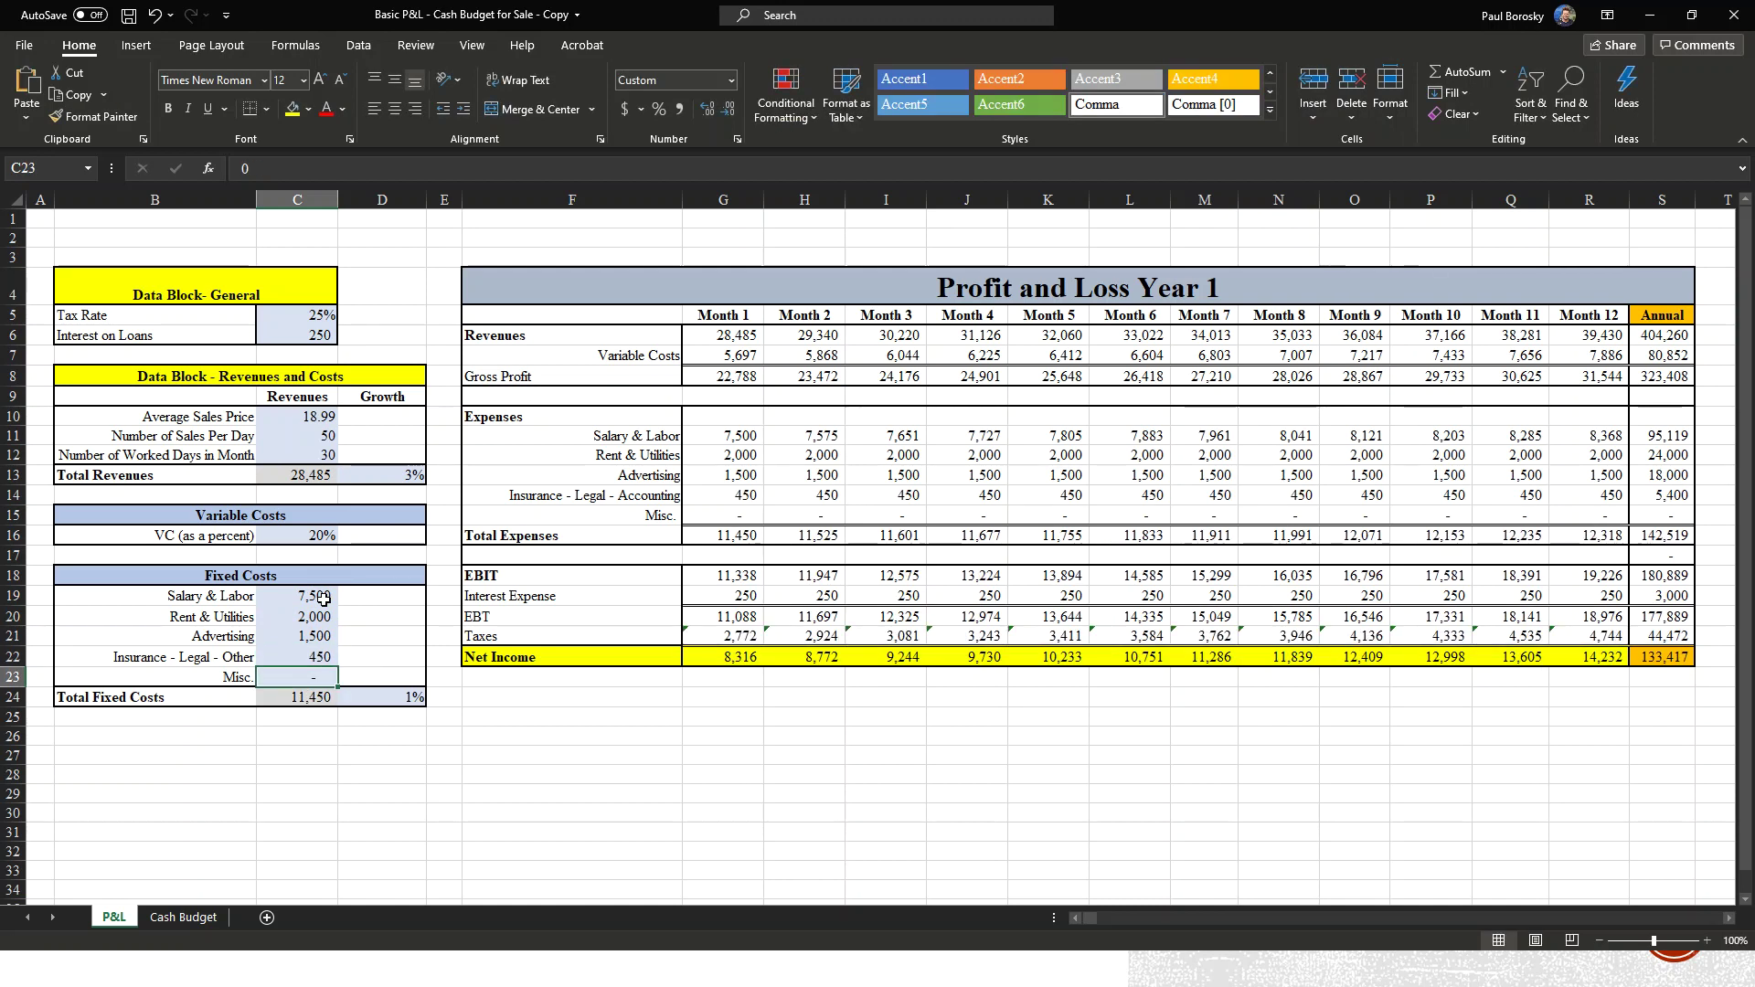
type("750")
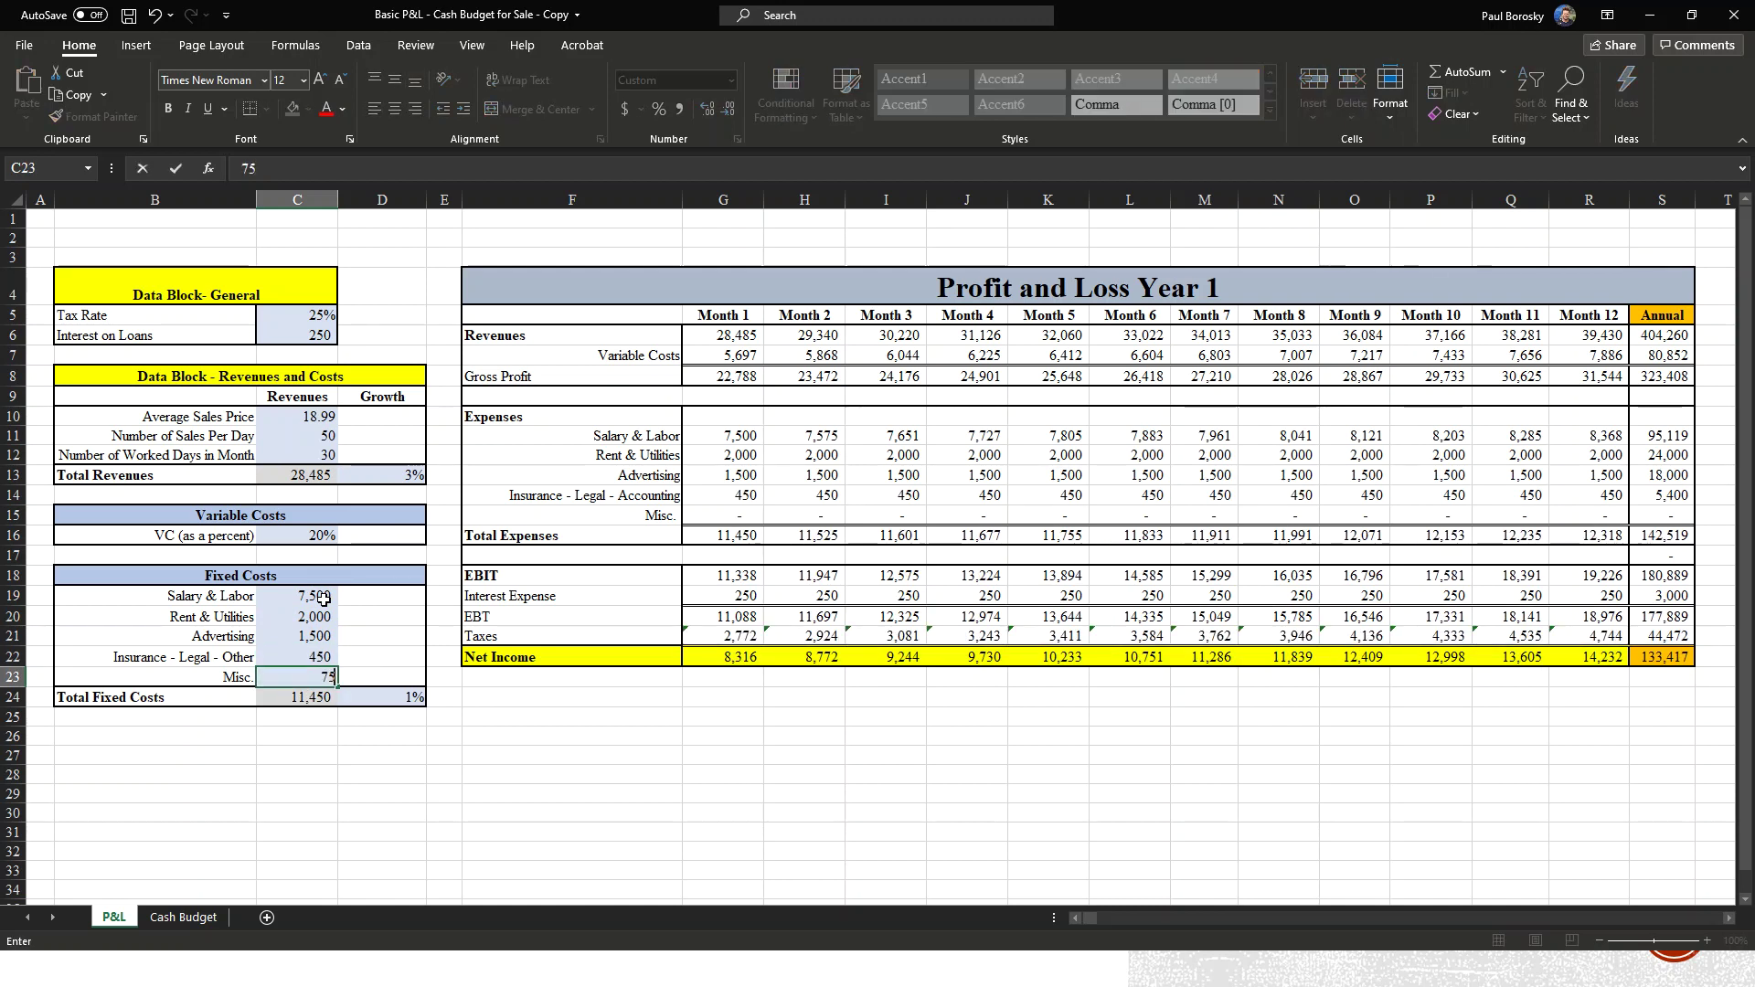
key("Return")
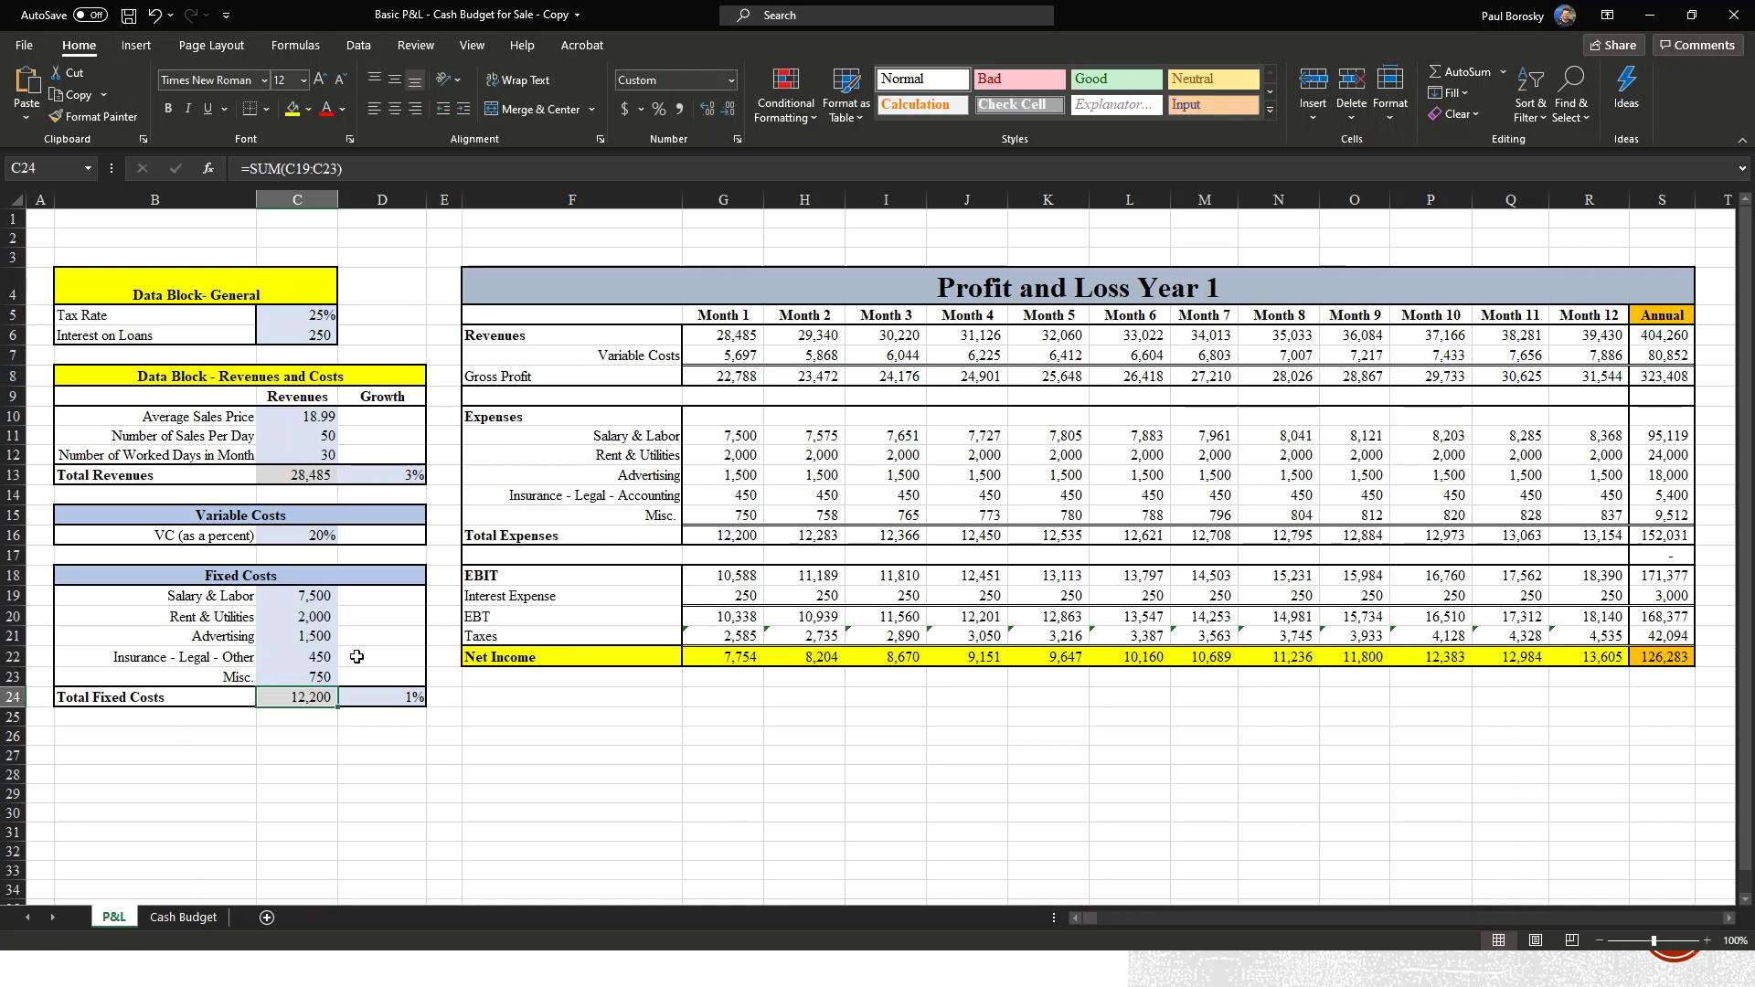
left_click(404, 701)
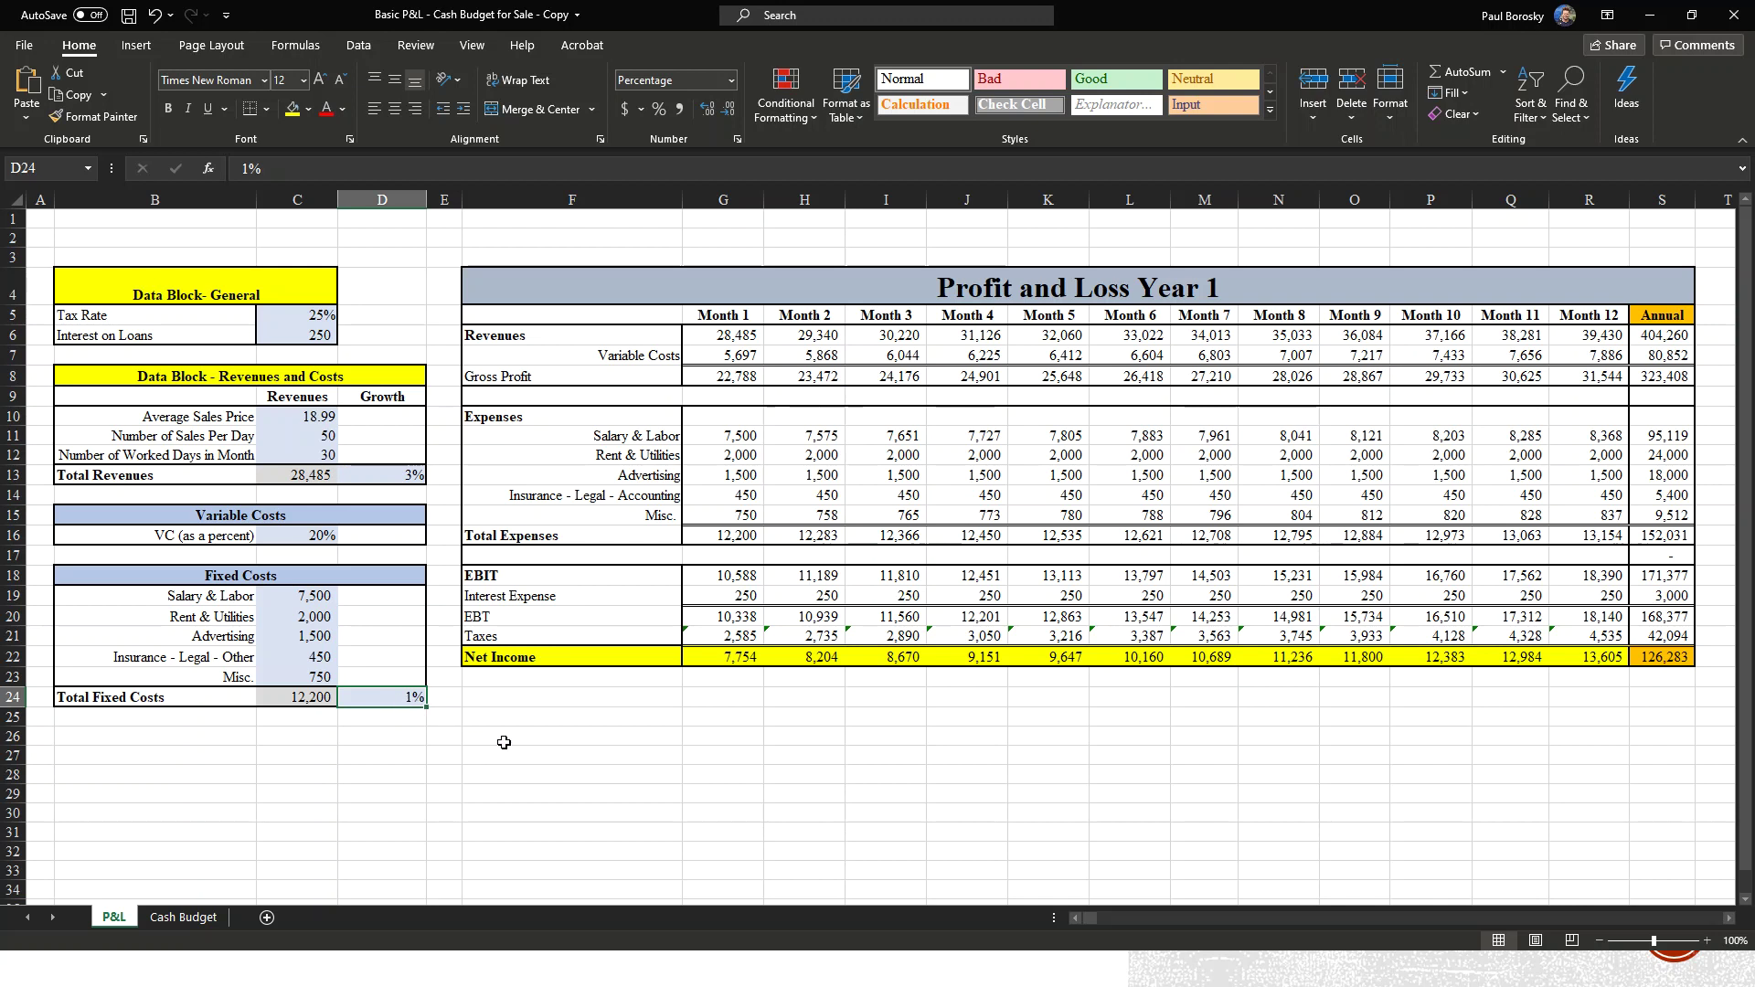
left_click(601, 730)
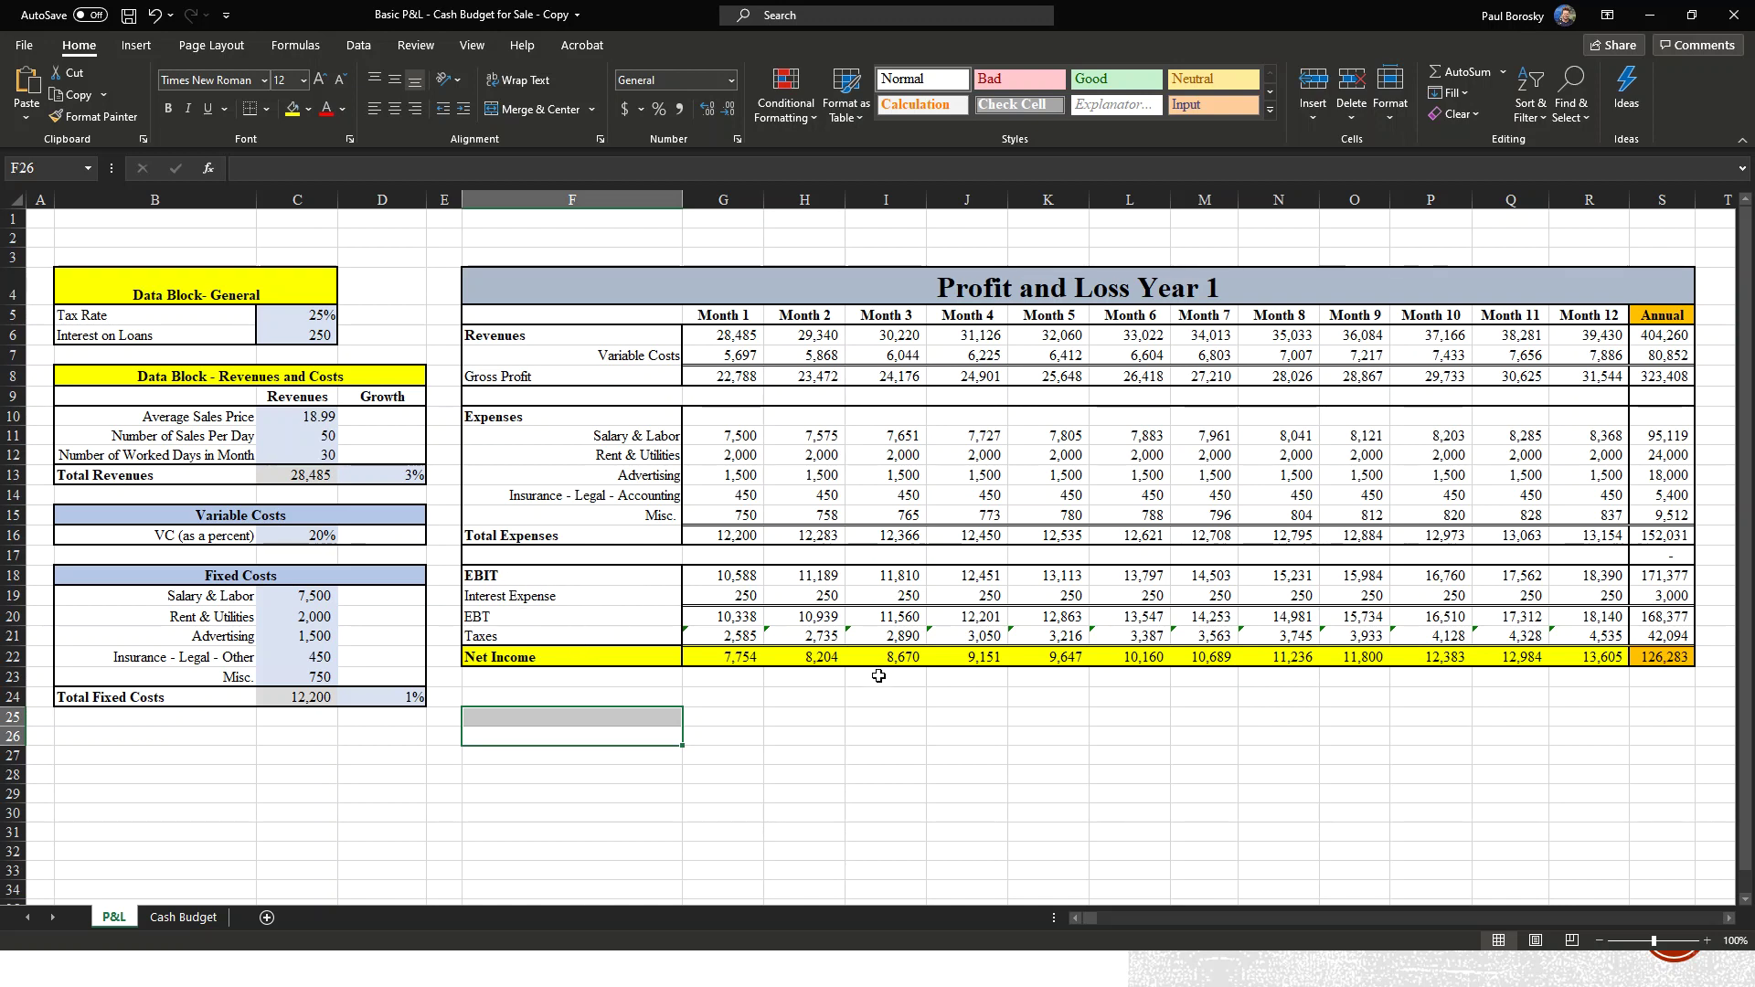
left_click(1169, 784)
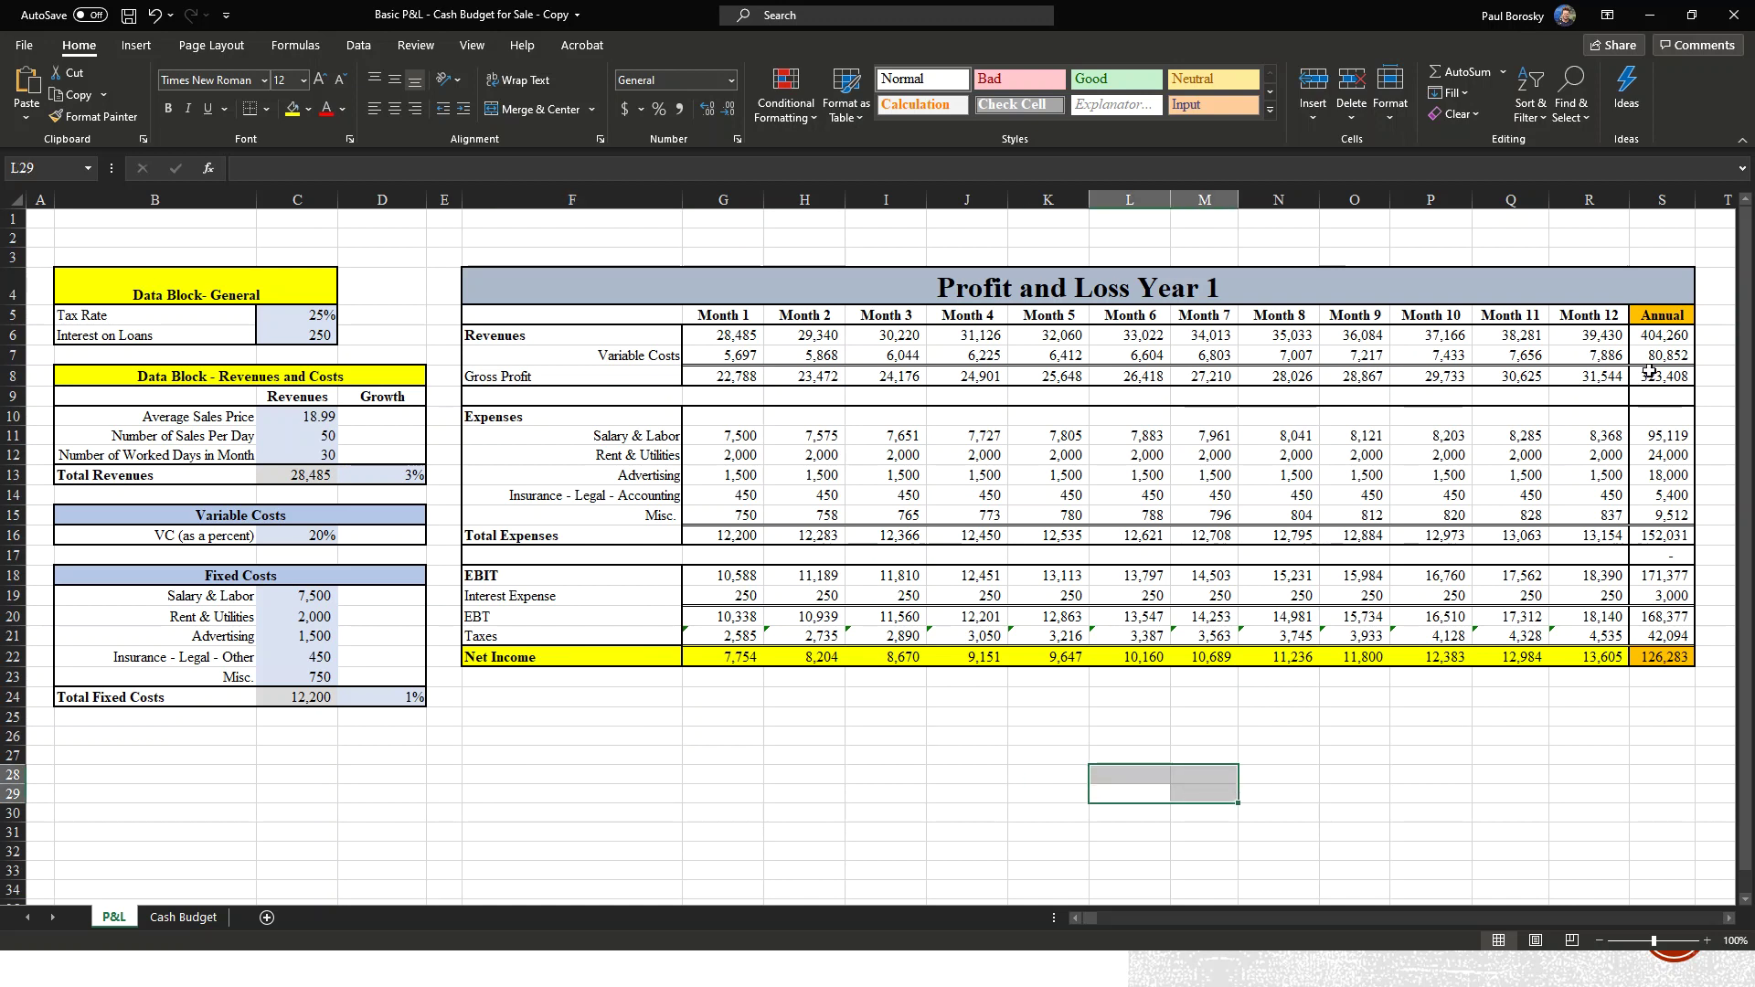
left_click(1656, 659)
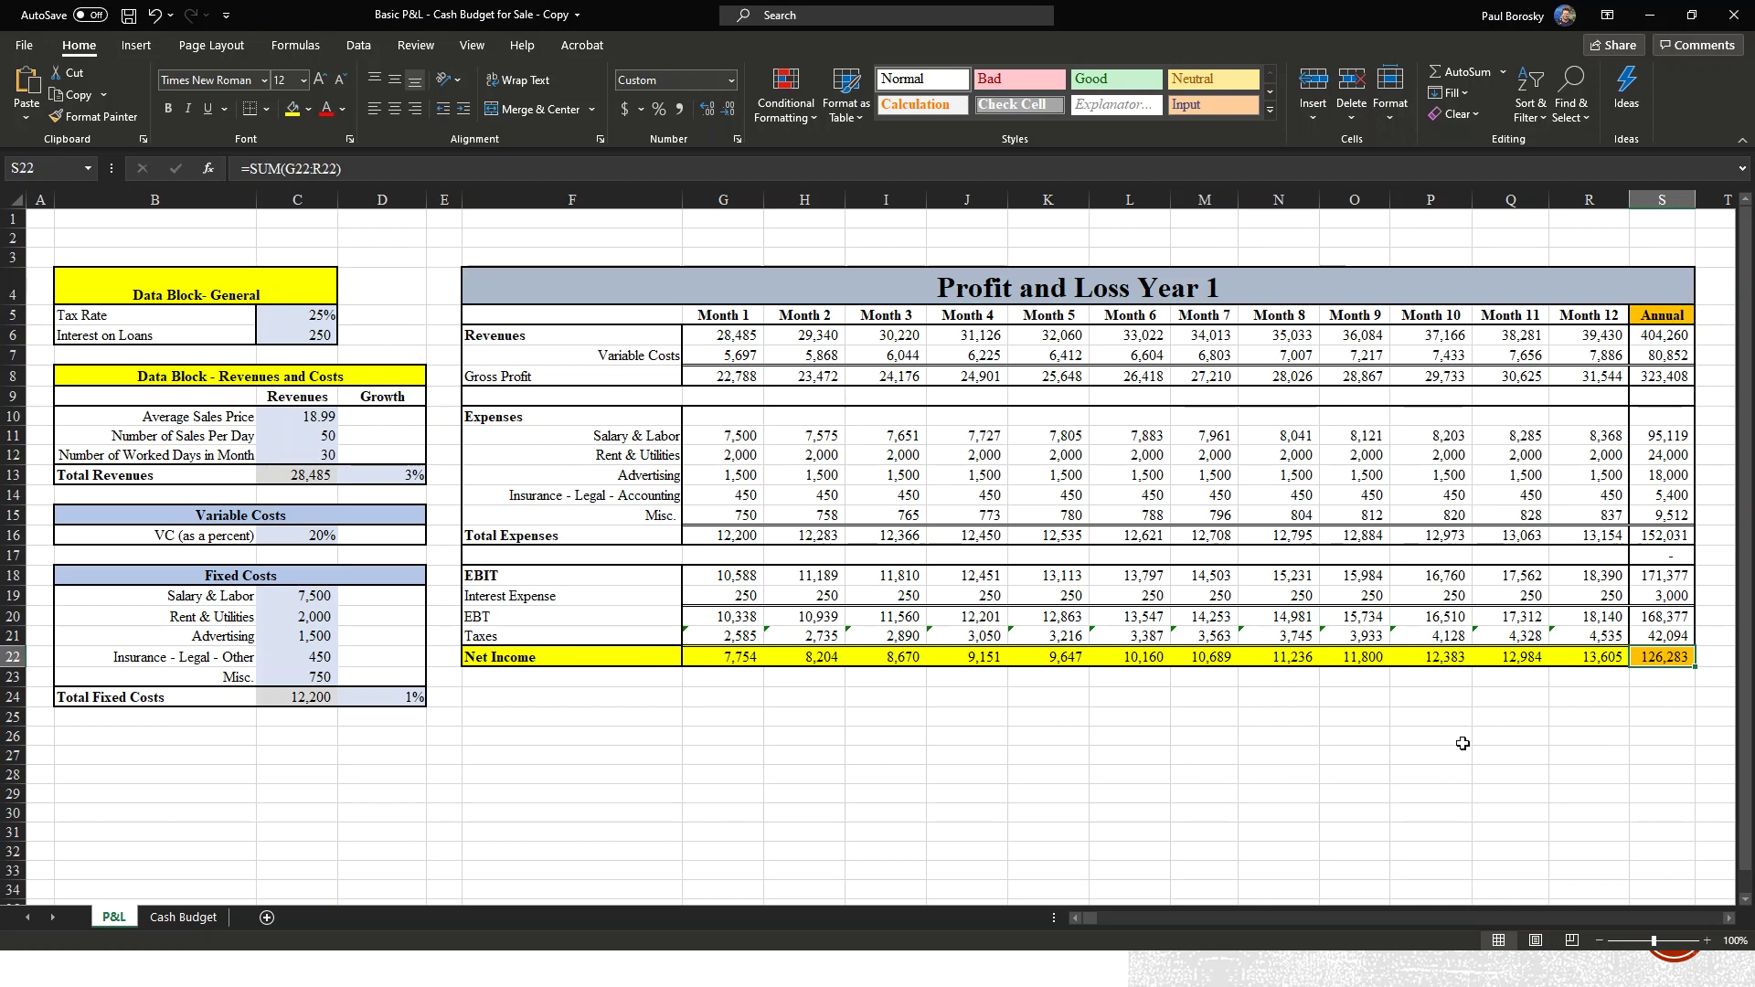
left_click(1414, 751)
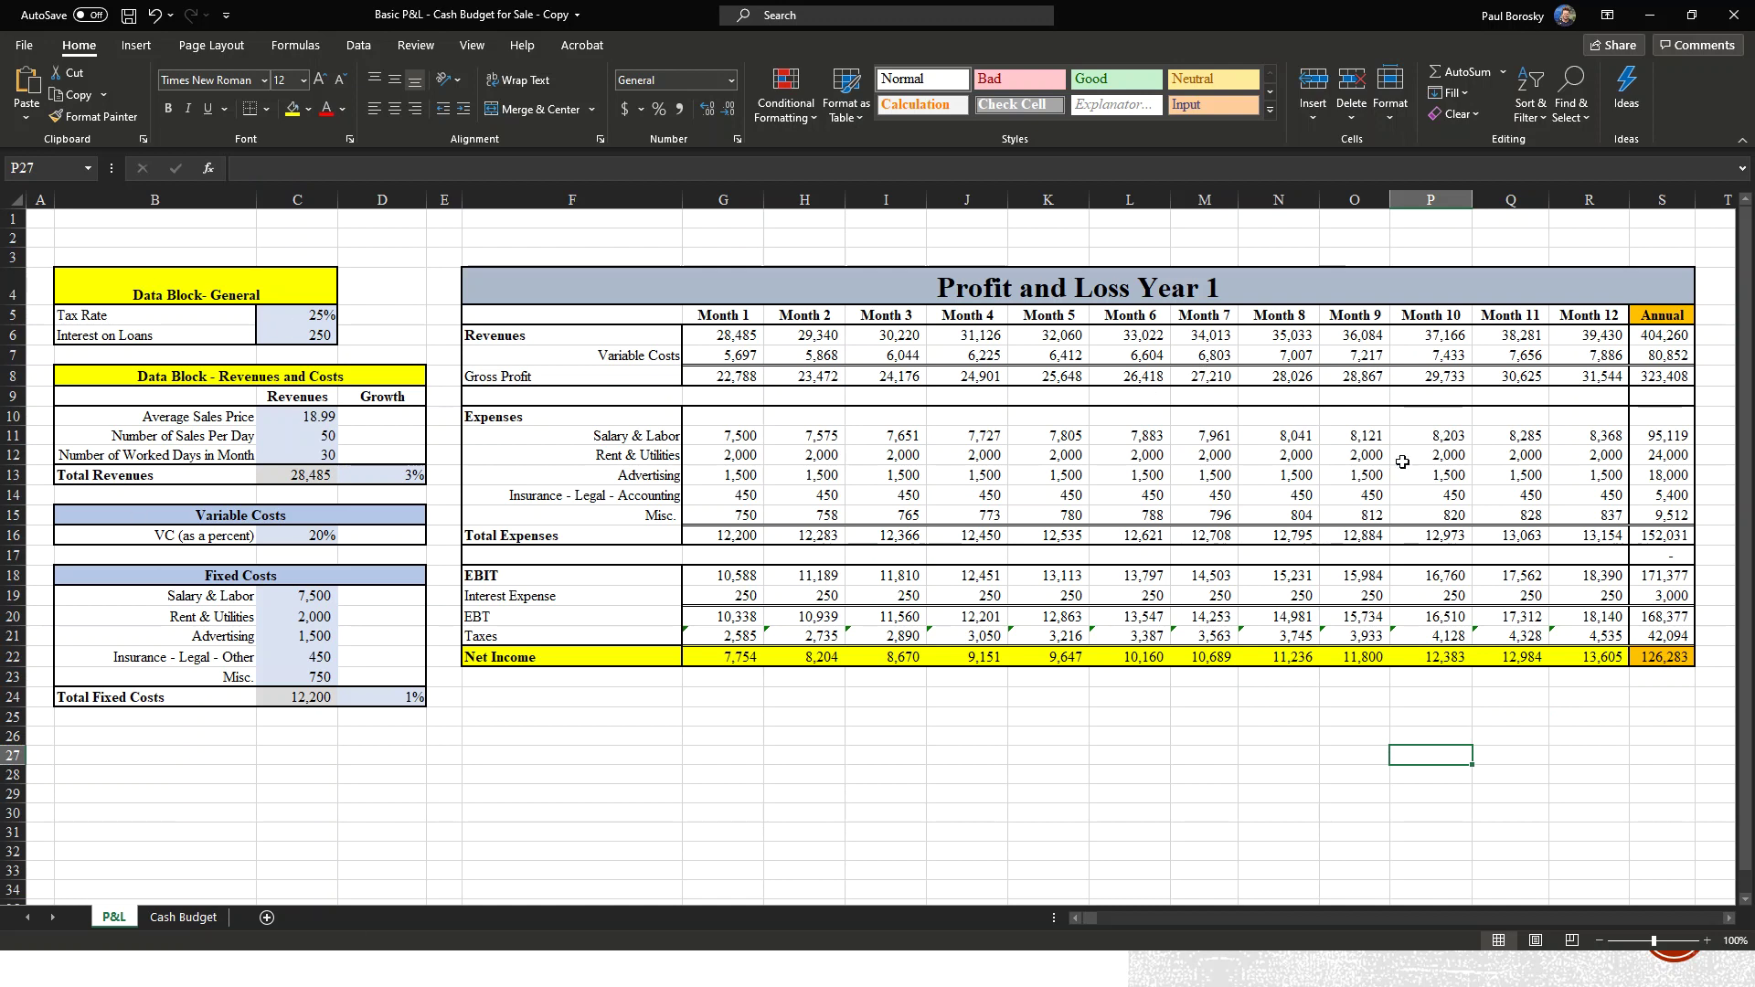
On the Cash Budget sheet, review the 90% cash sales and 10,000 starting cash assumptions
left_click(183, 918)
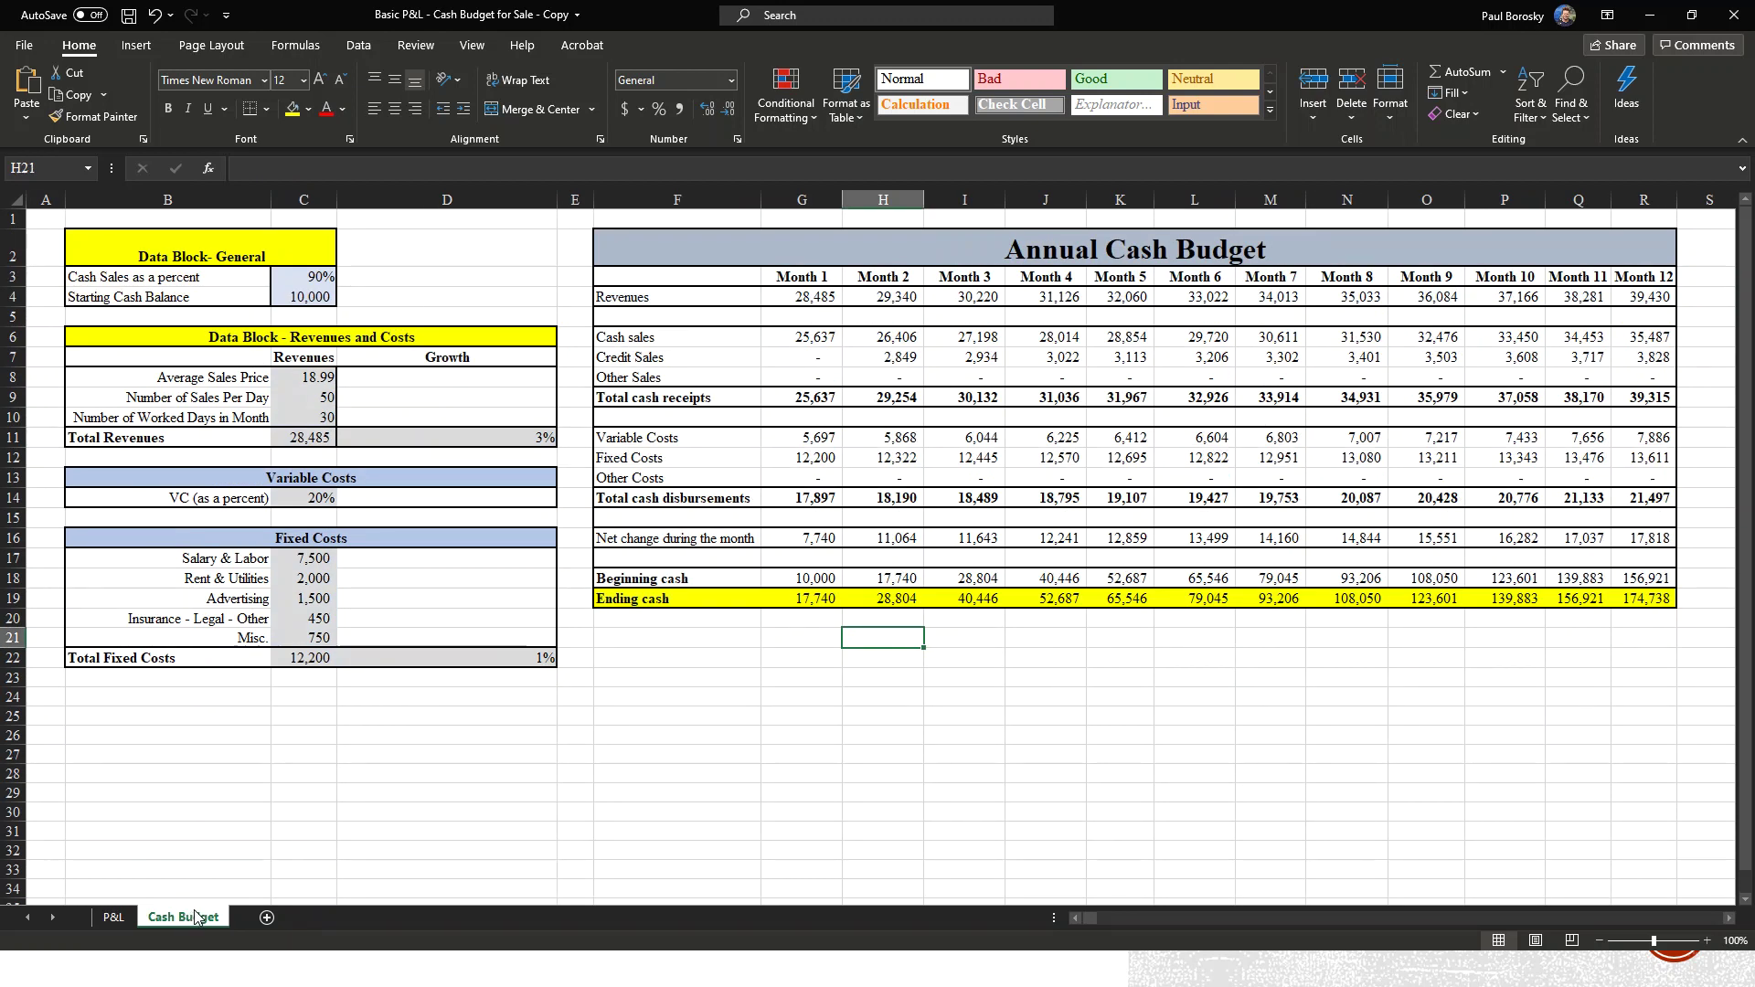
left_click(241, 776)
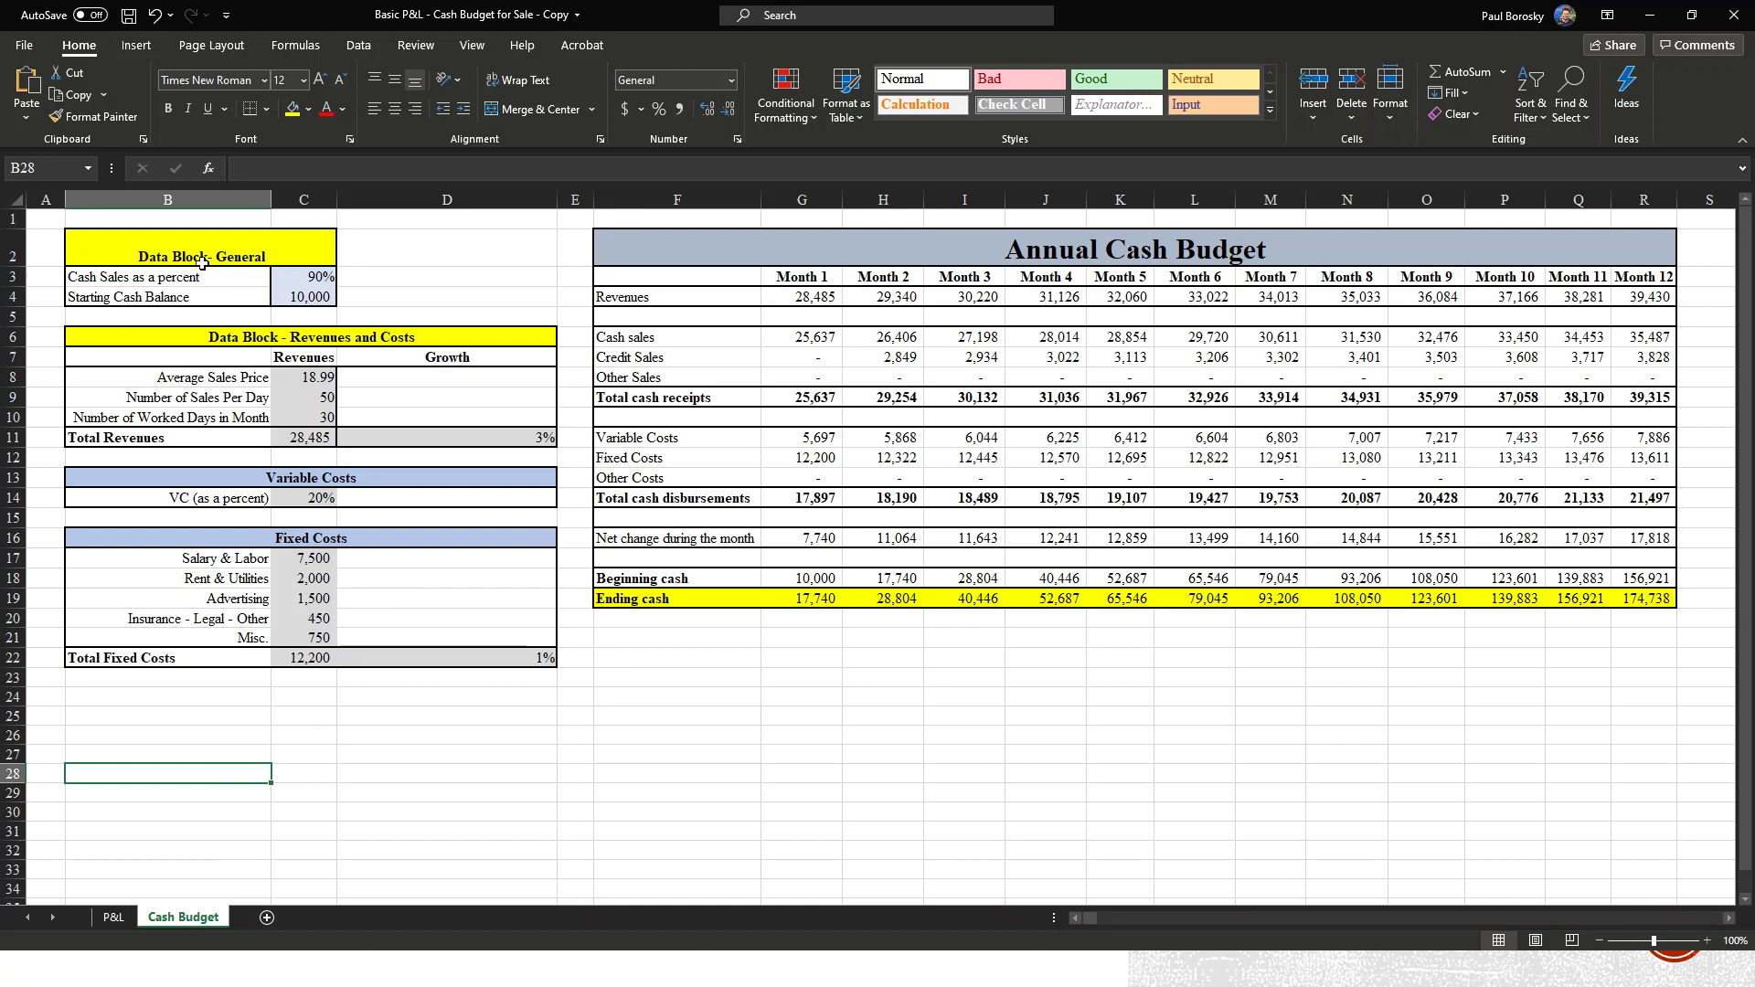
left_click(311, 277)
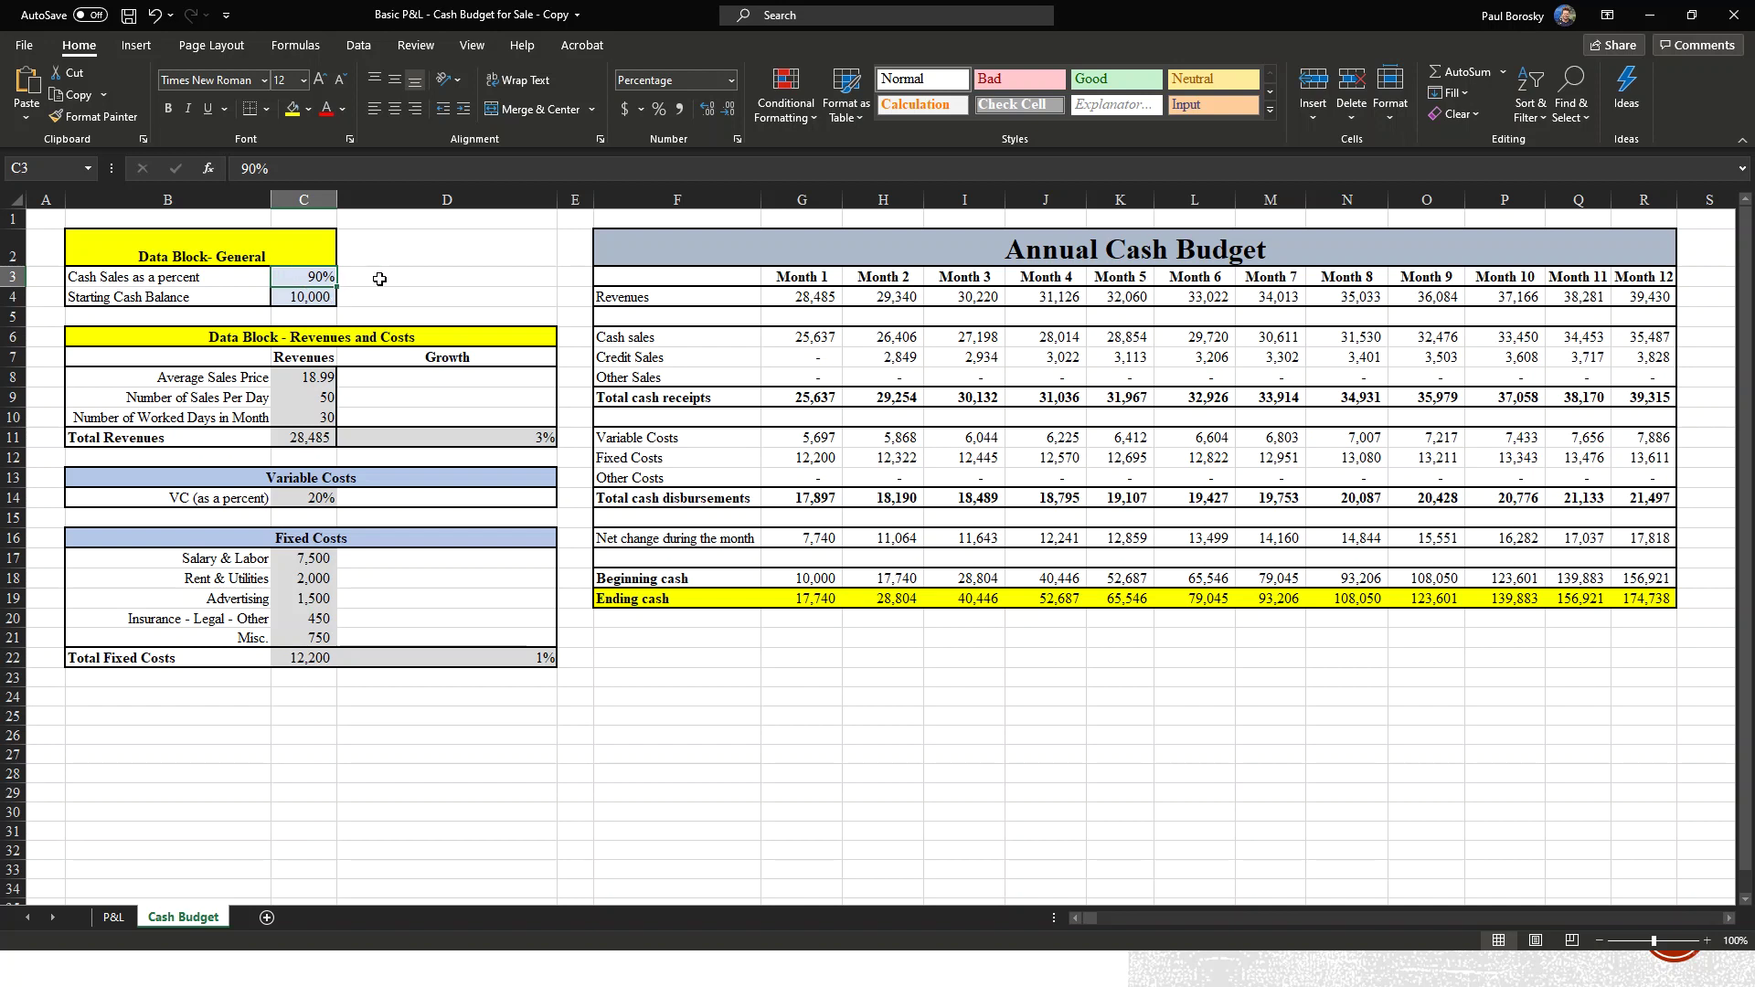
left_click(382, 279)
left_click(319, 300)
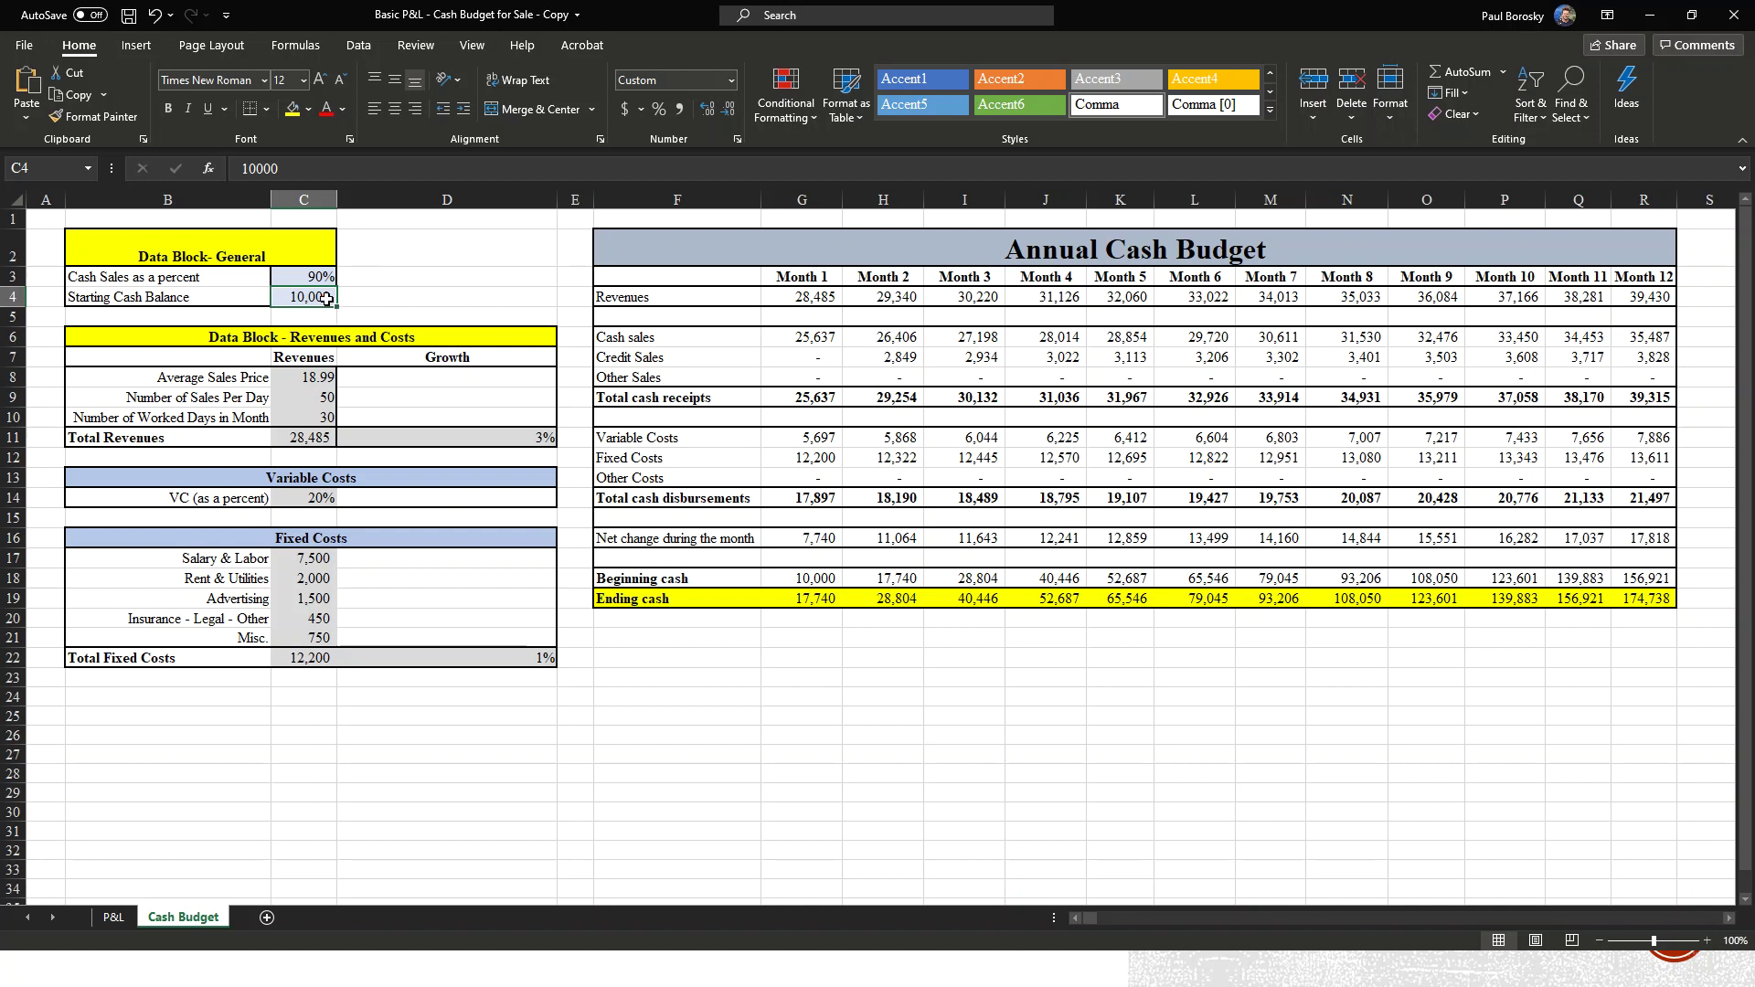
left_click(454, 301)
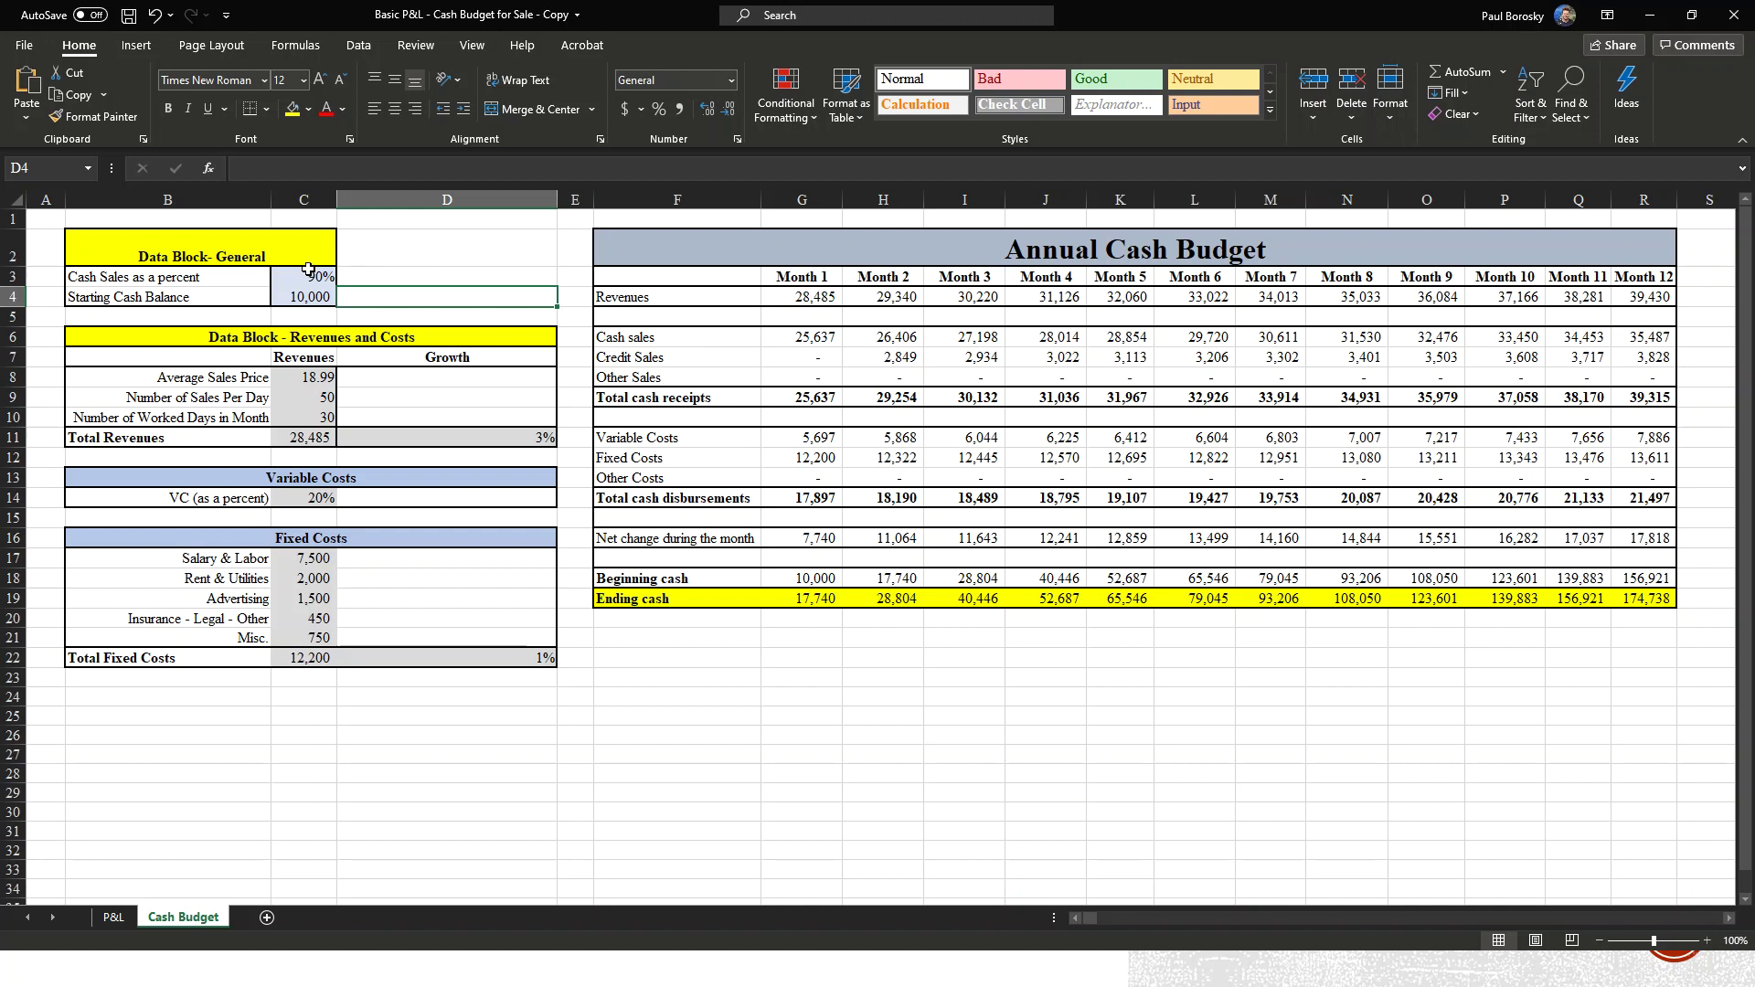
left_click(816, 338)
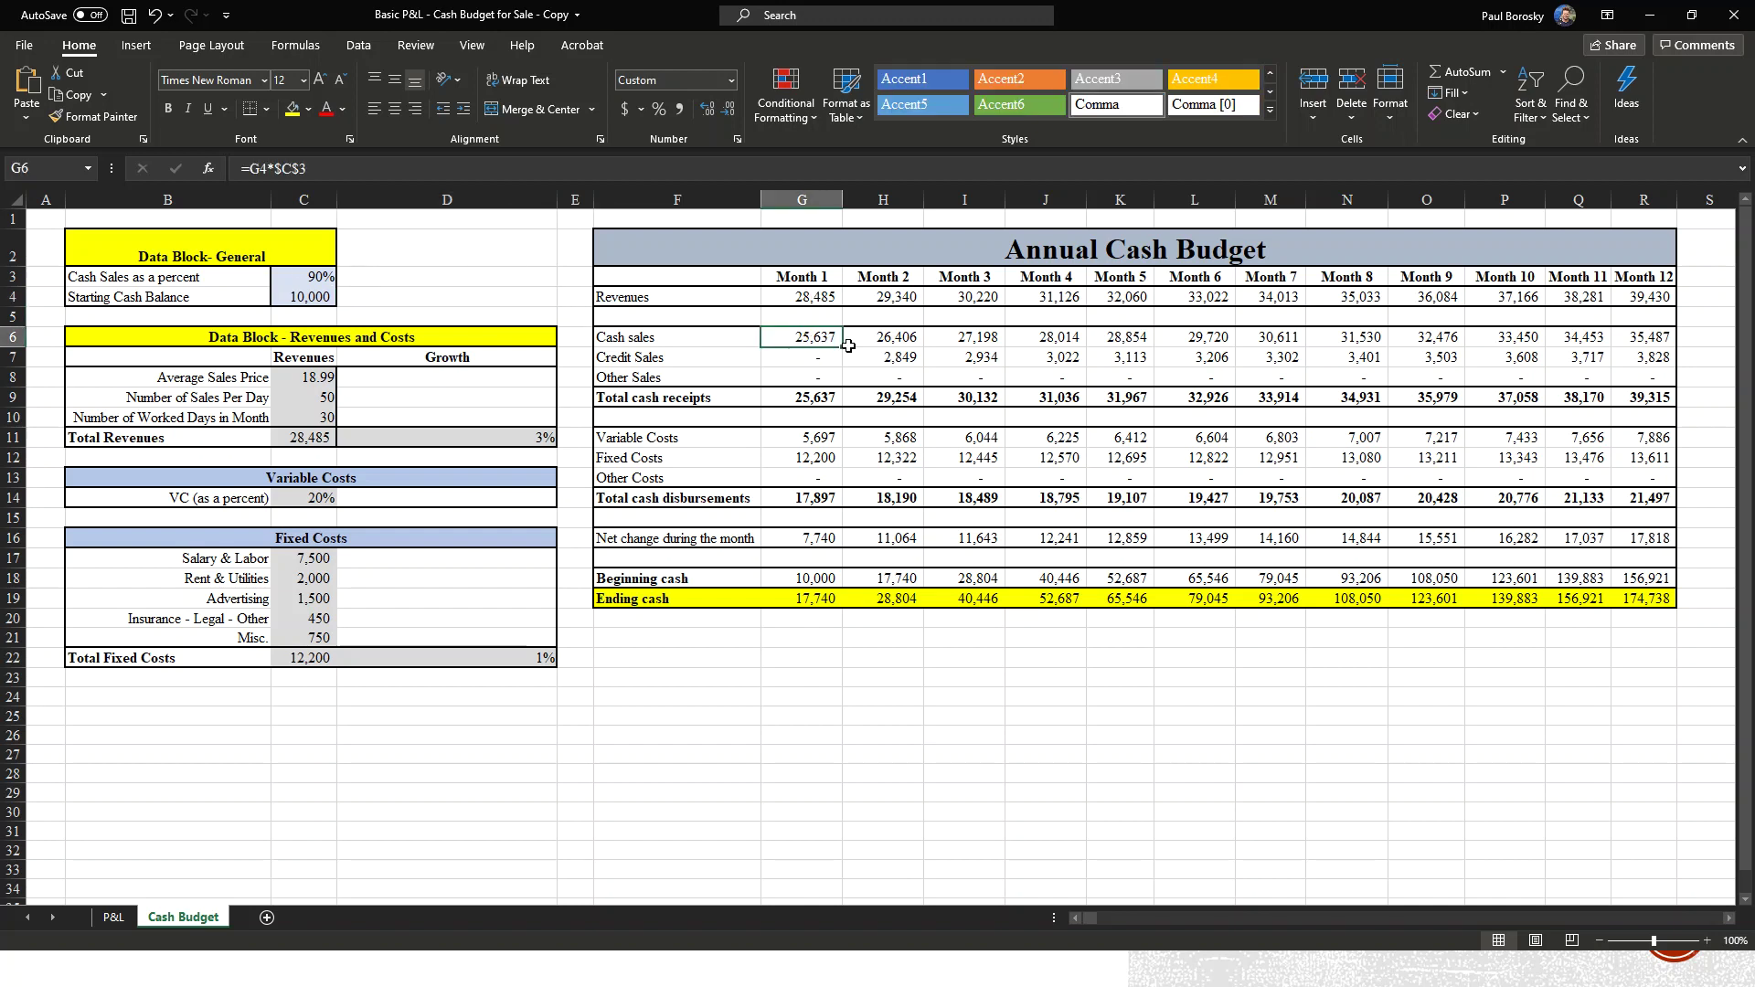
left_click(892, 358)
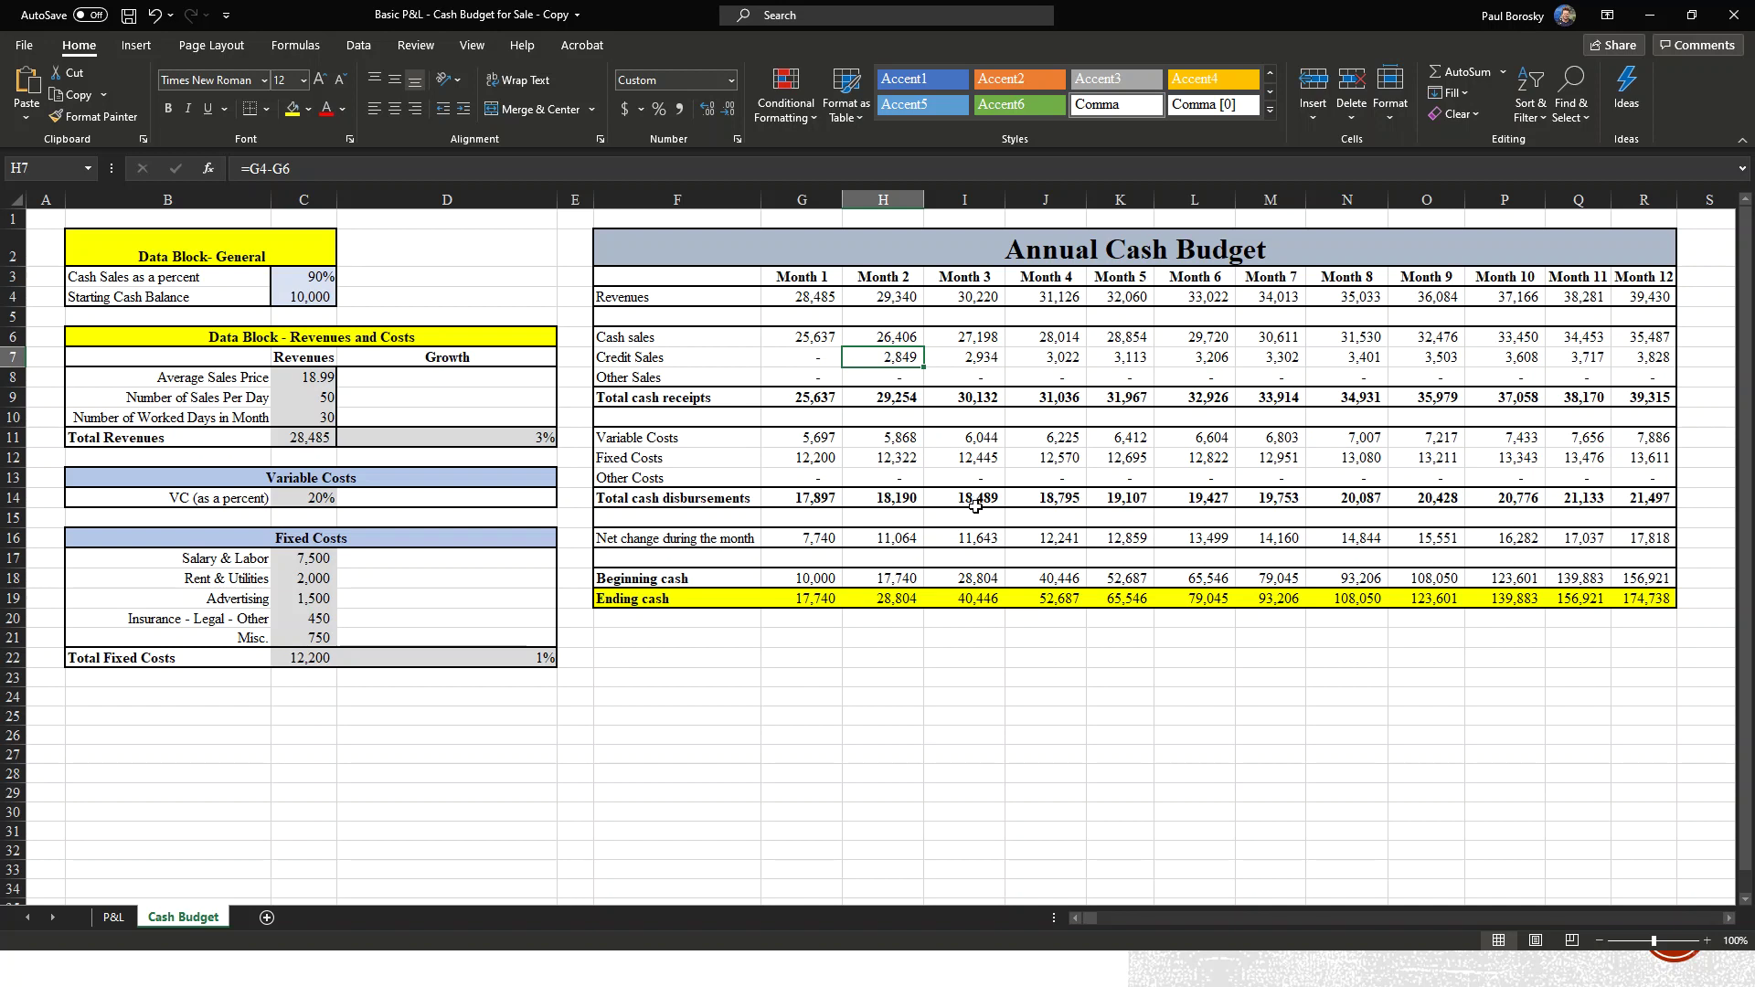
left_click(816, 539)
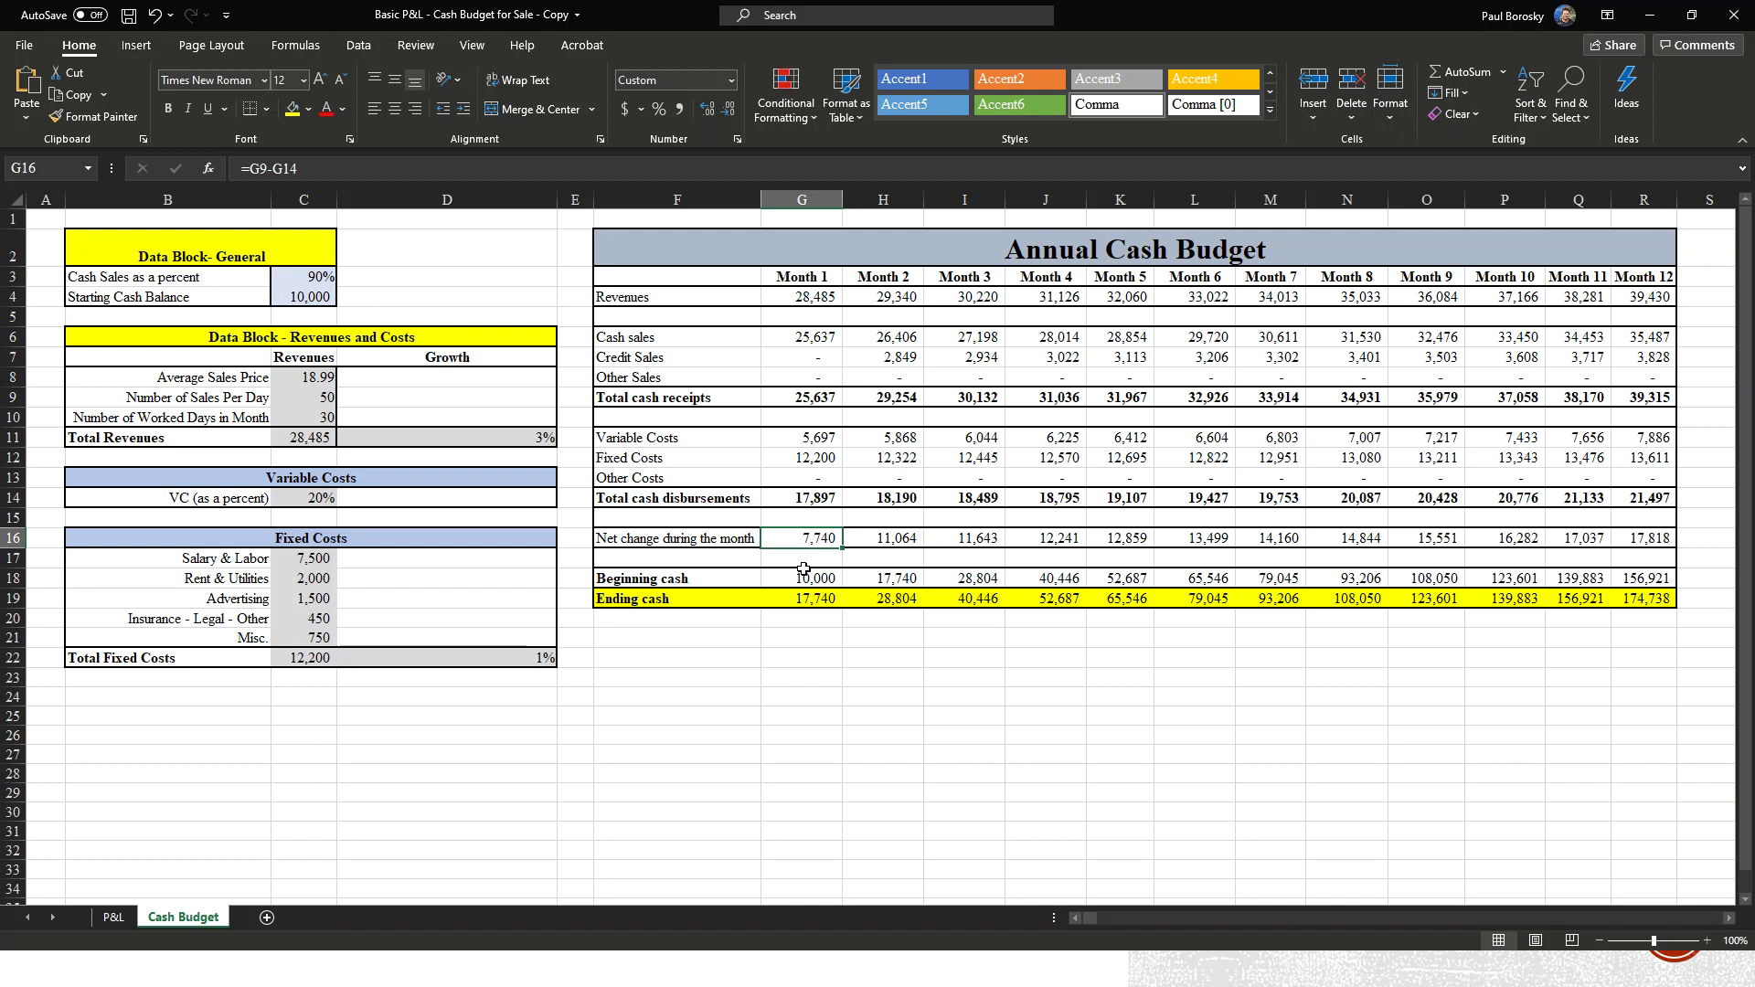
left_click(804, 573)
left_click(809, 600)
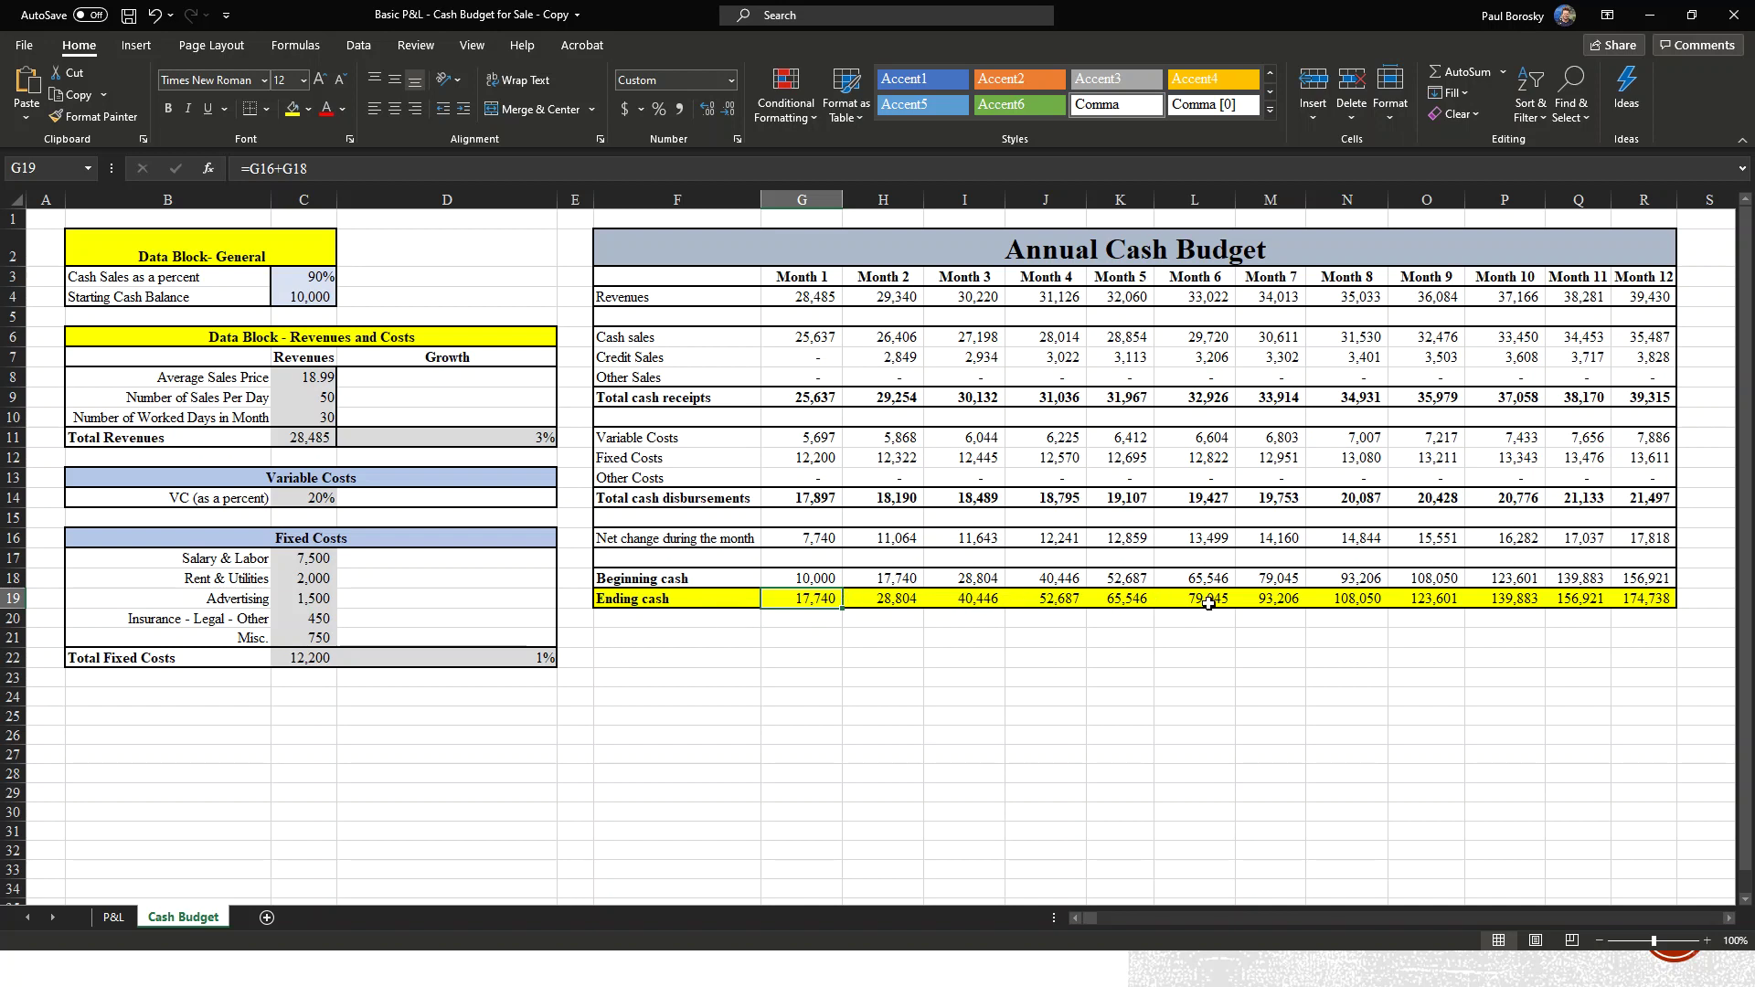
left_click(1125, 379)
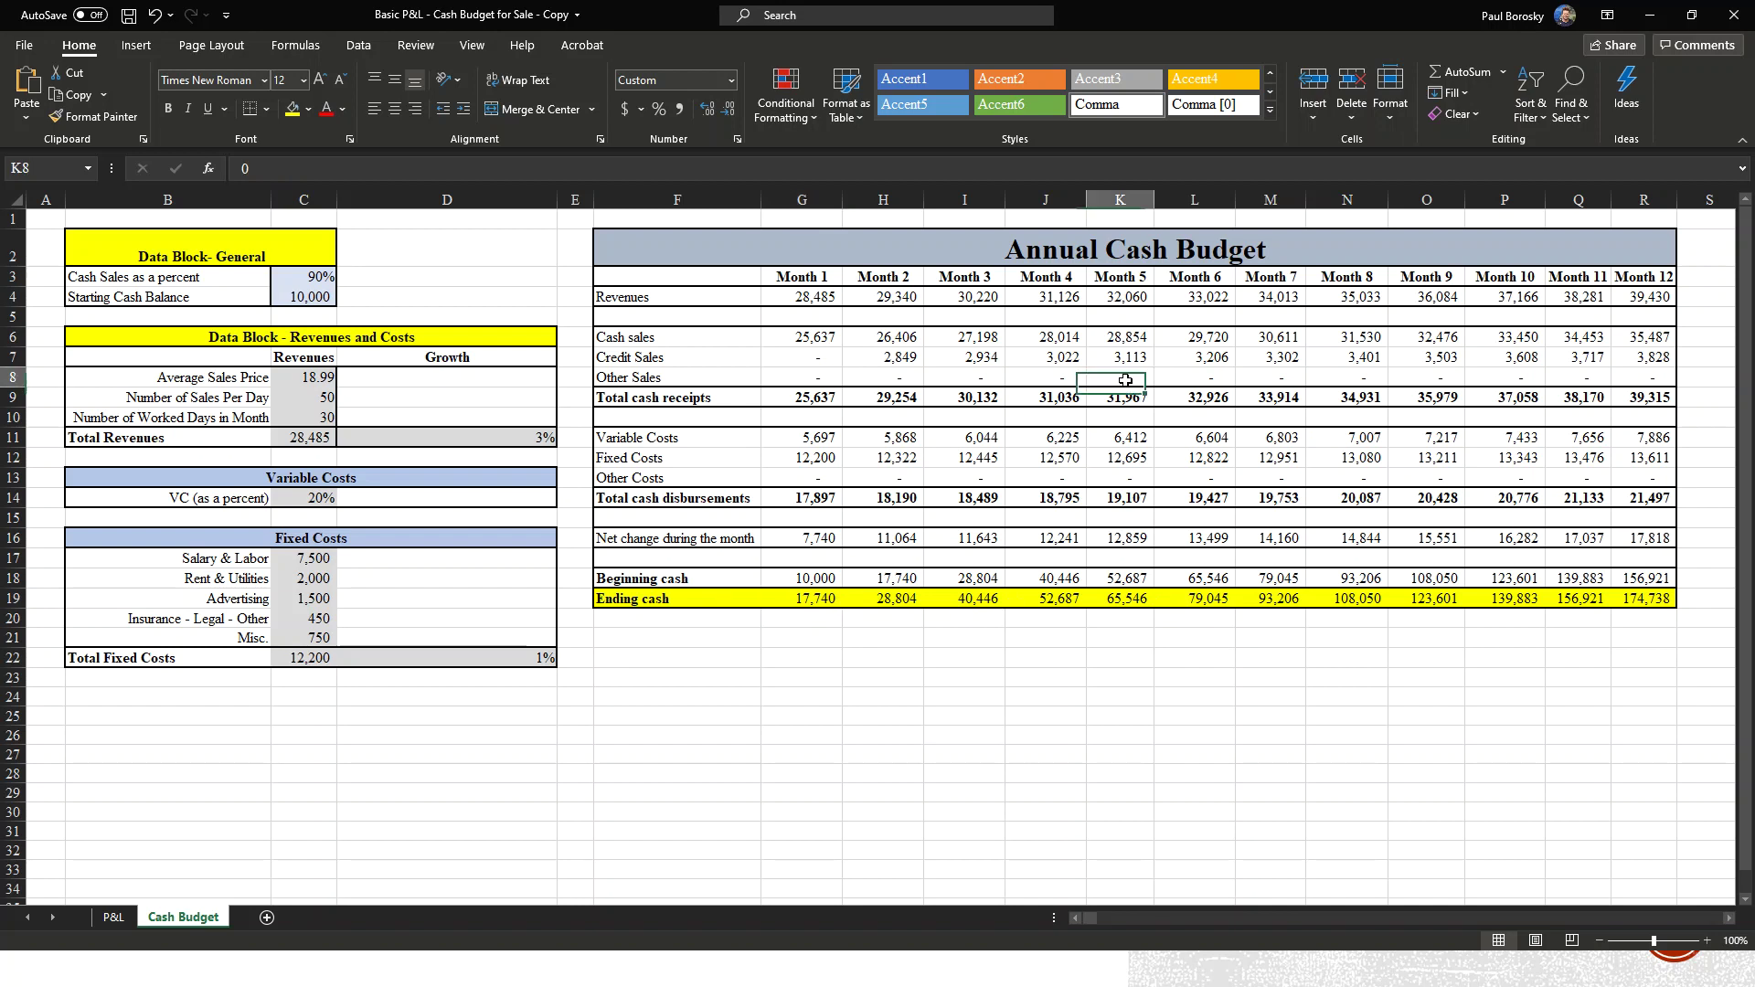
left_click(1118, 476)
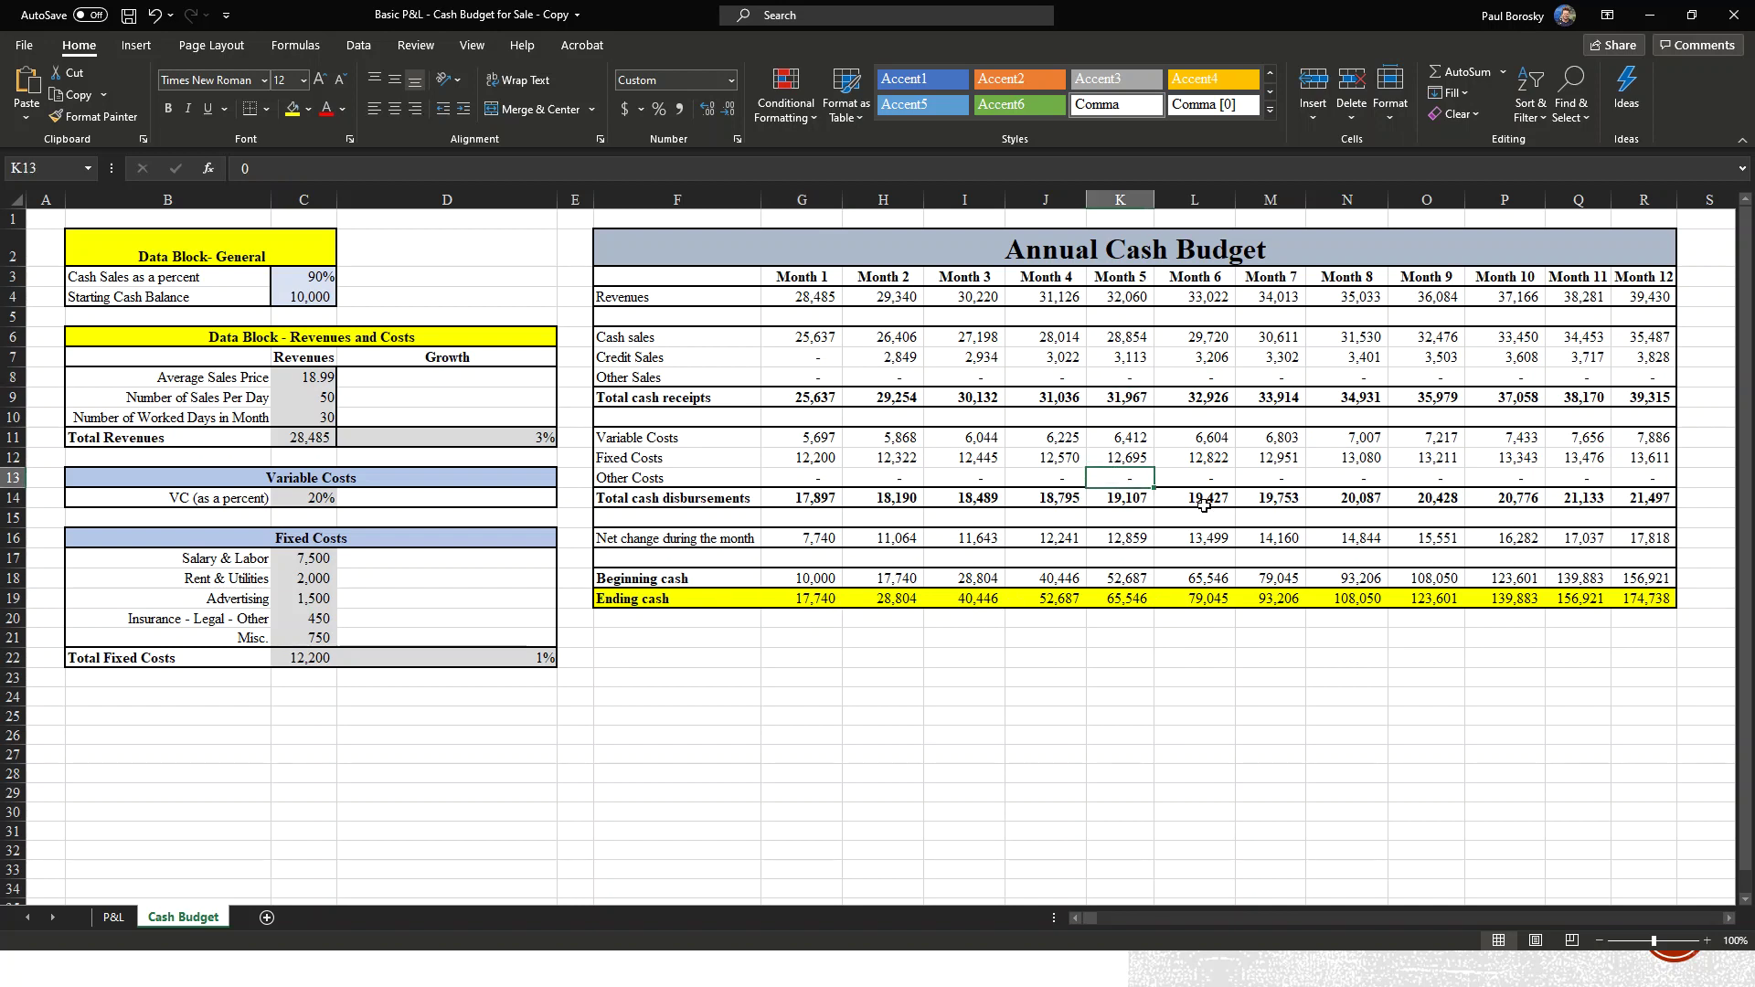
type("70000")
key("Return")
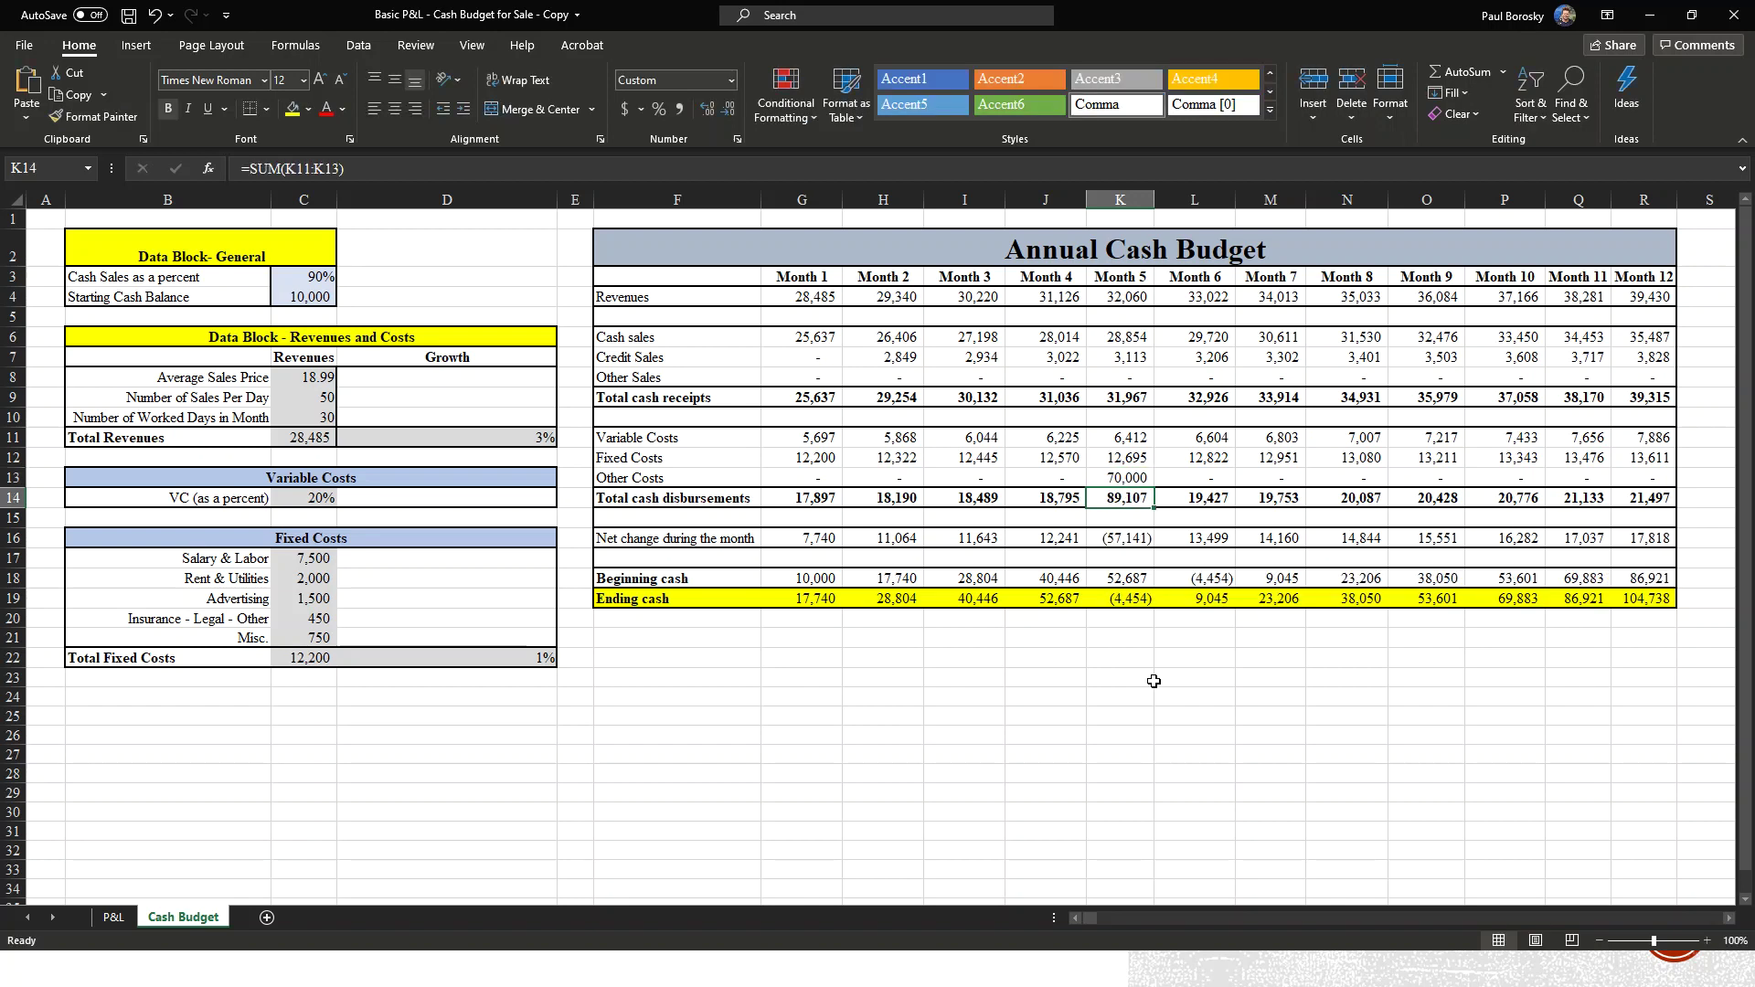
left_click(1149, 679)
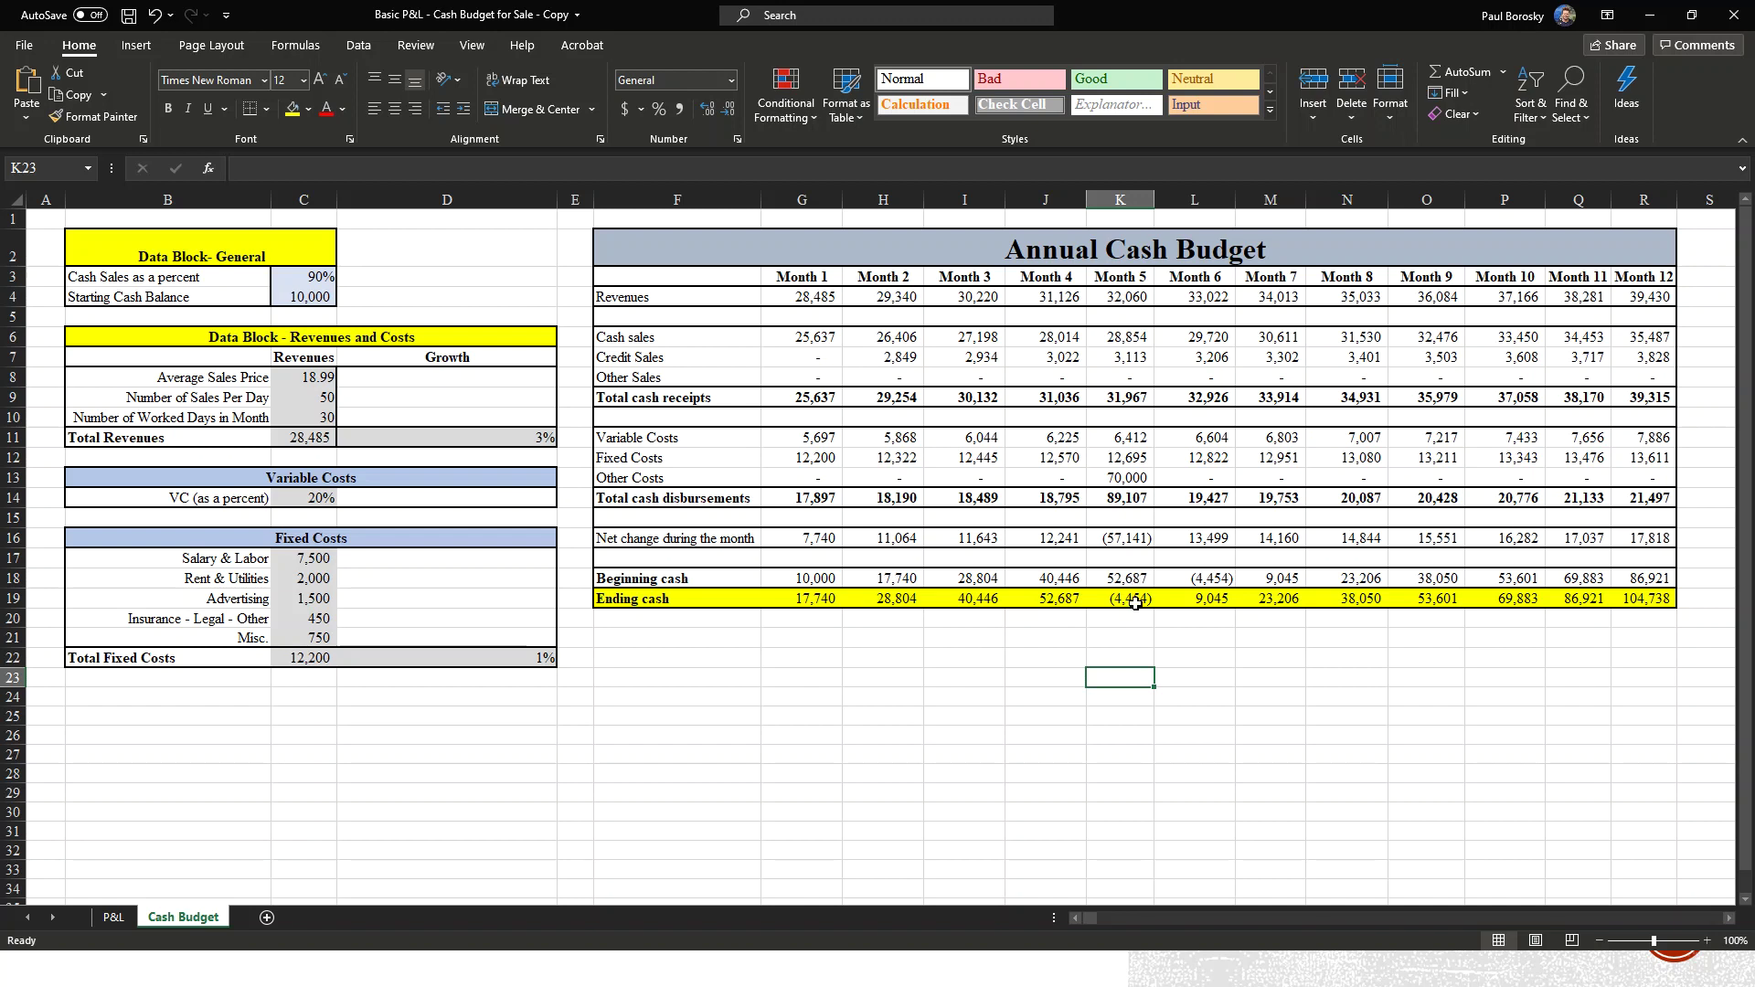
left_click(1145, 477)
type("0")
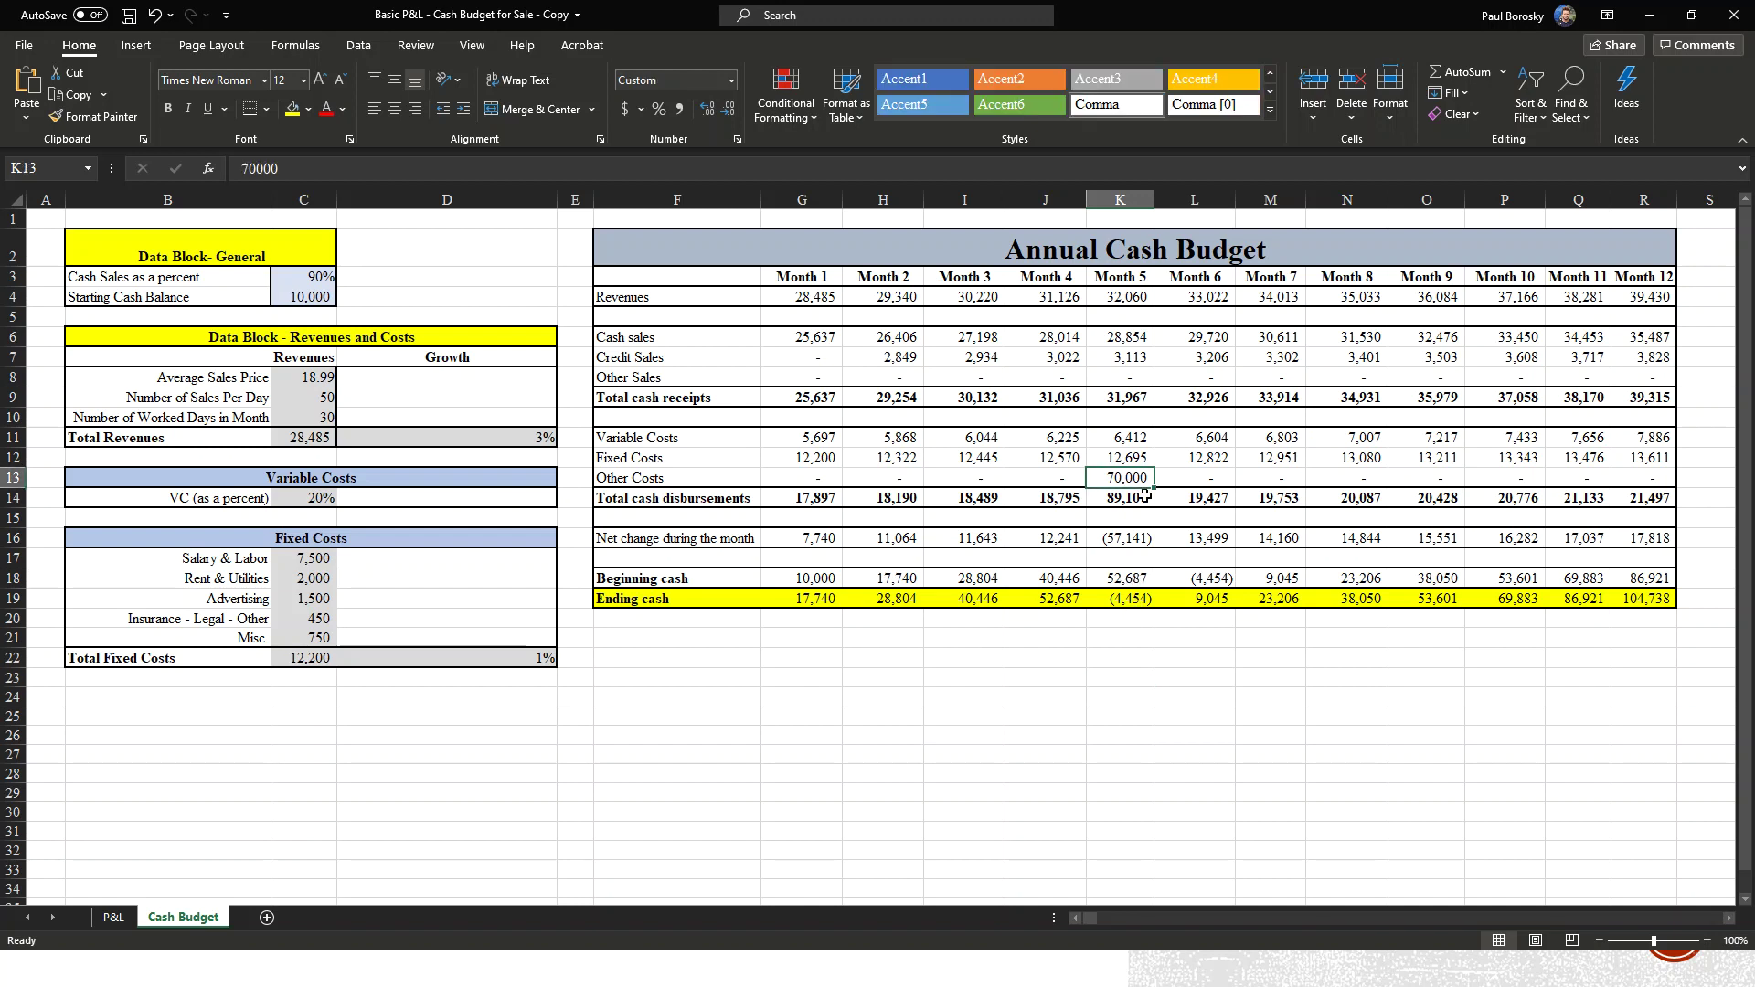
key("Return")
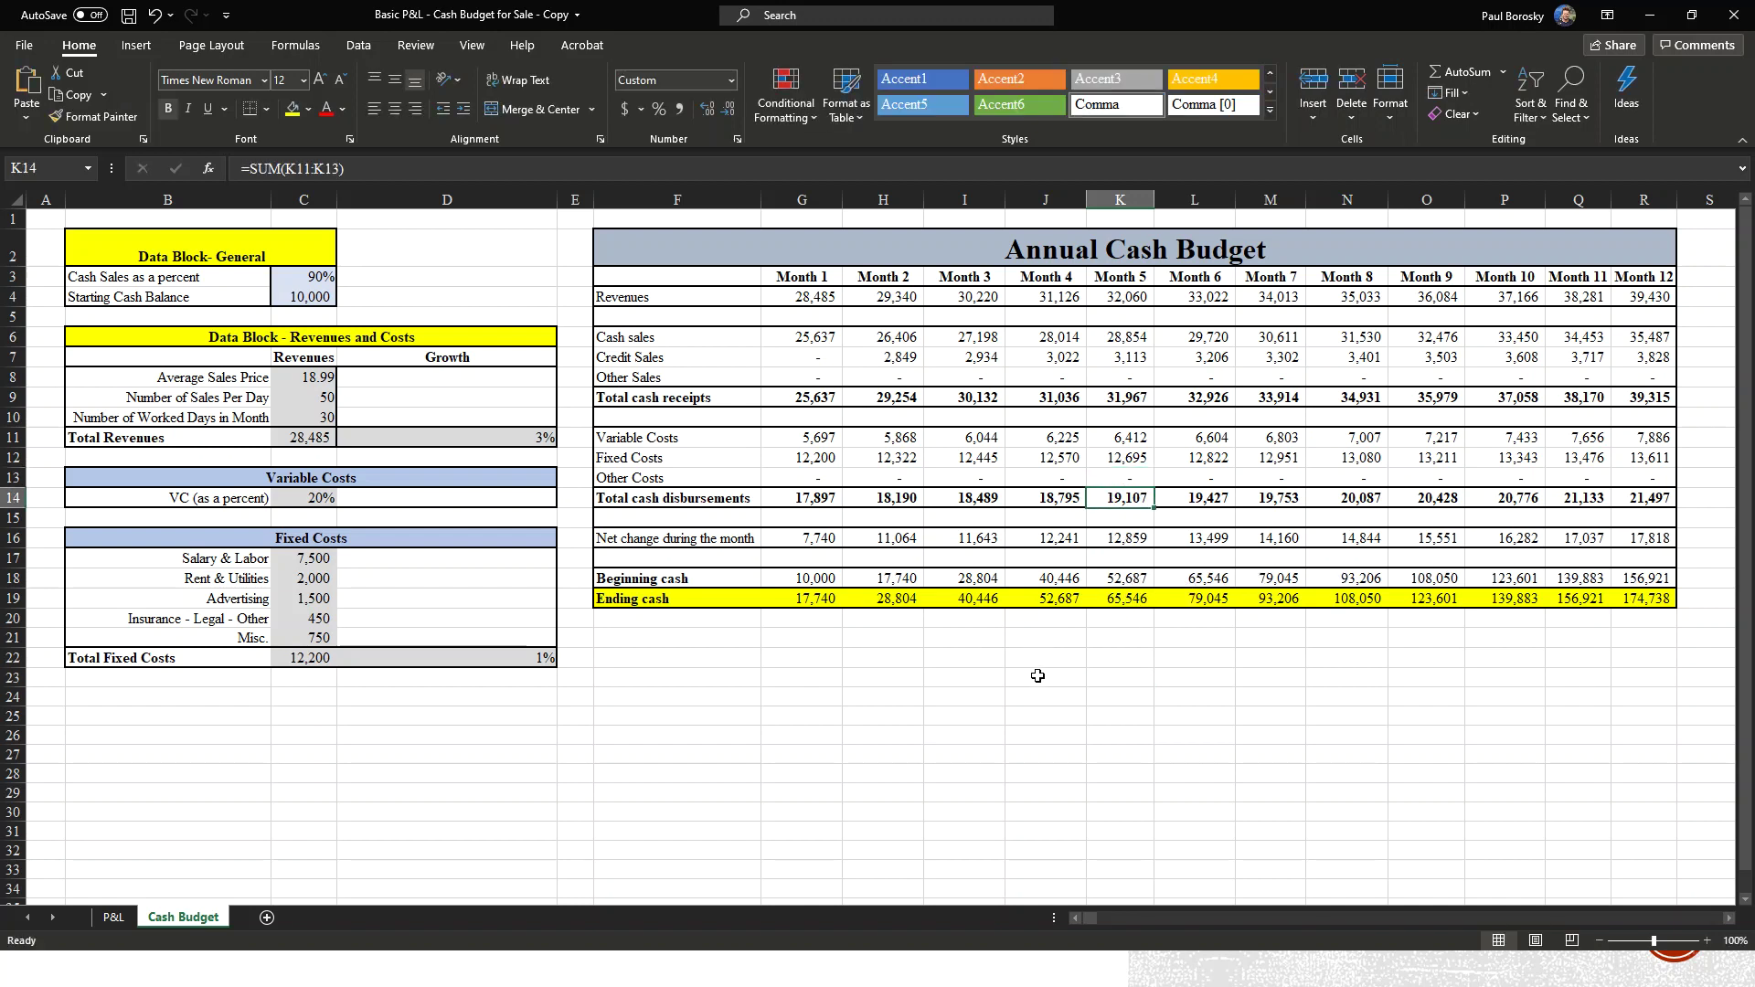
left_click_drag(823, 724, 844, 729)
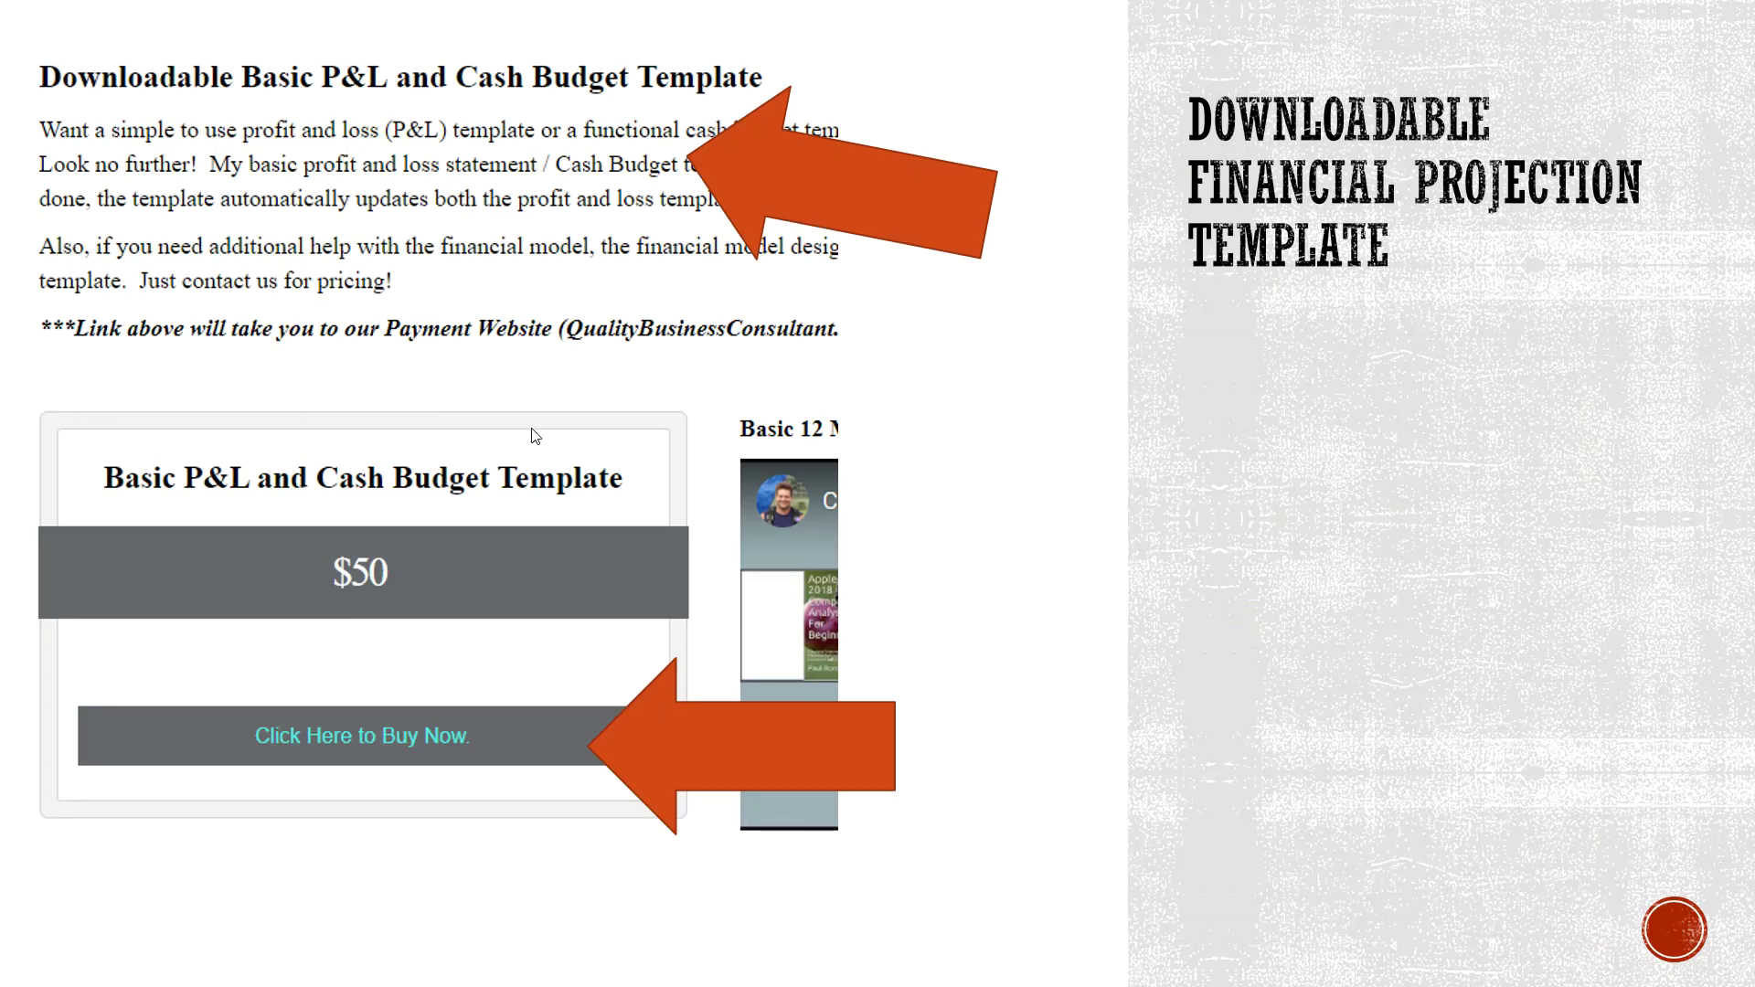
End the slideshow and return to editing the Financial Projection Template slide
left_click(591, 455)
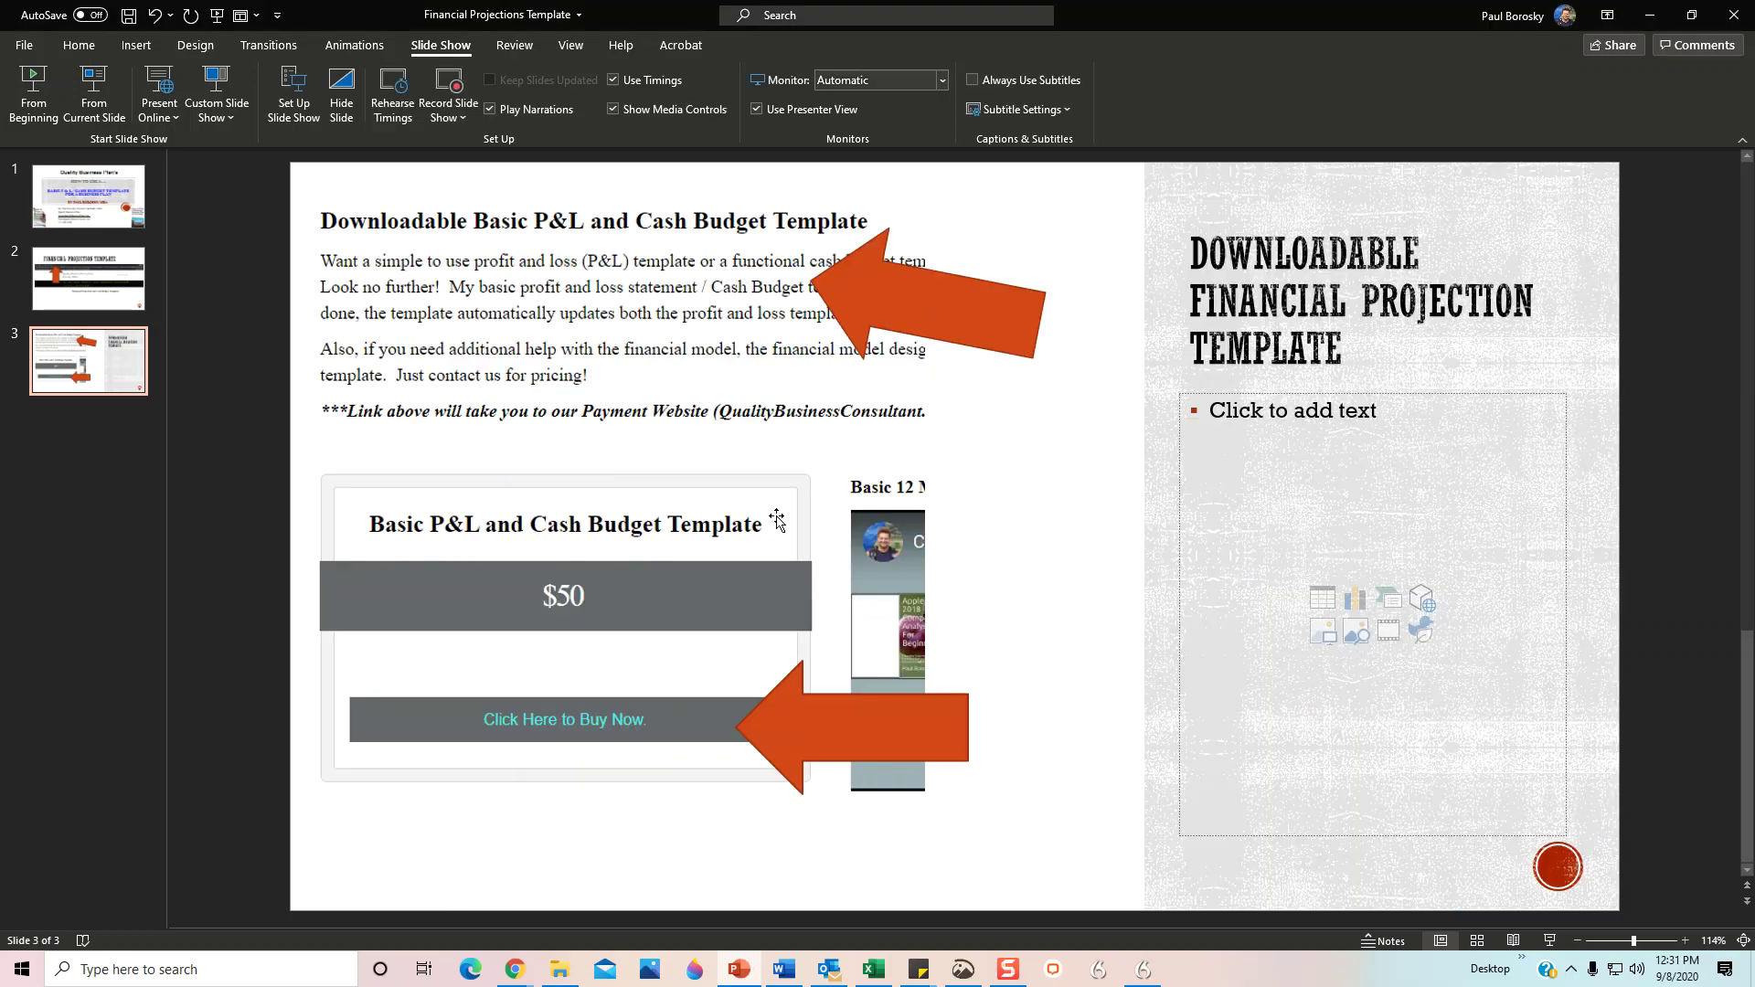
left_click(92, 288)
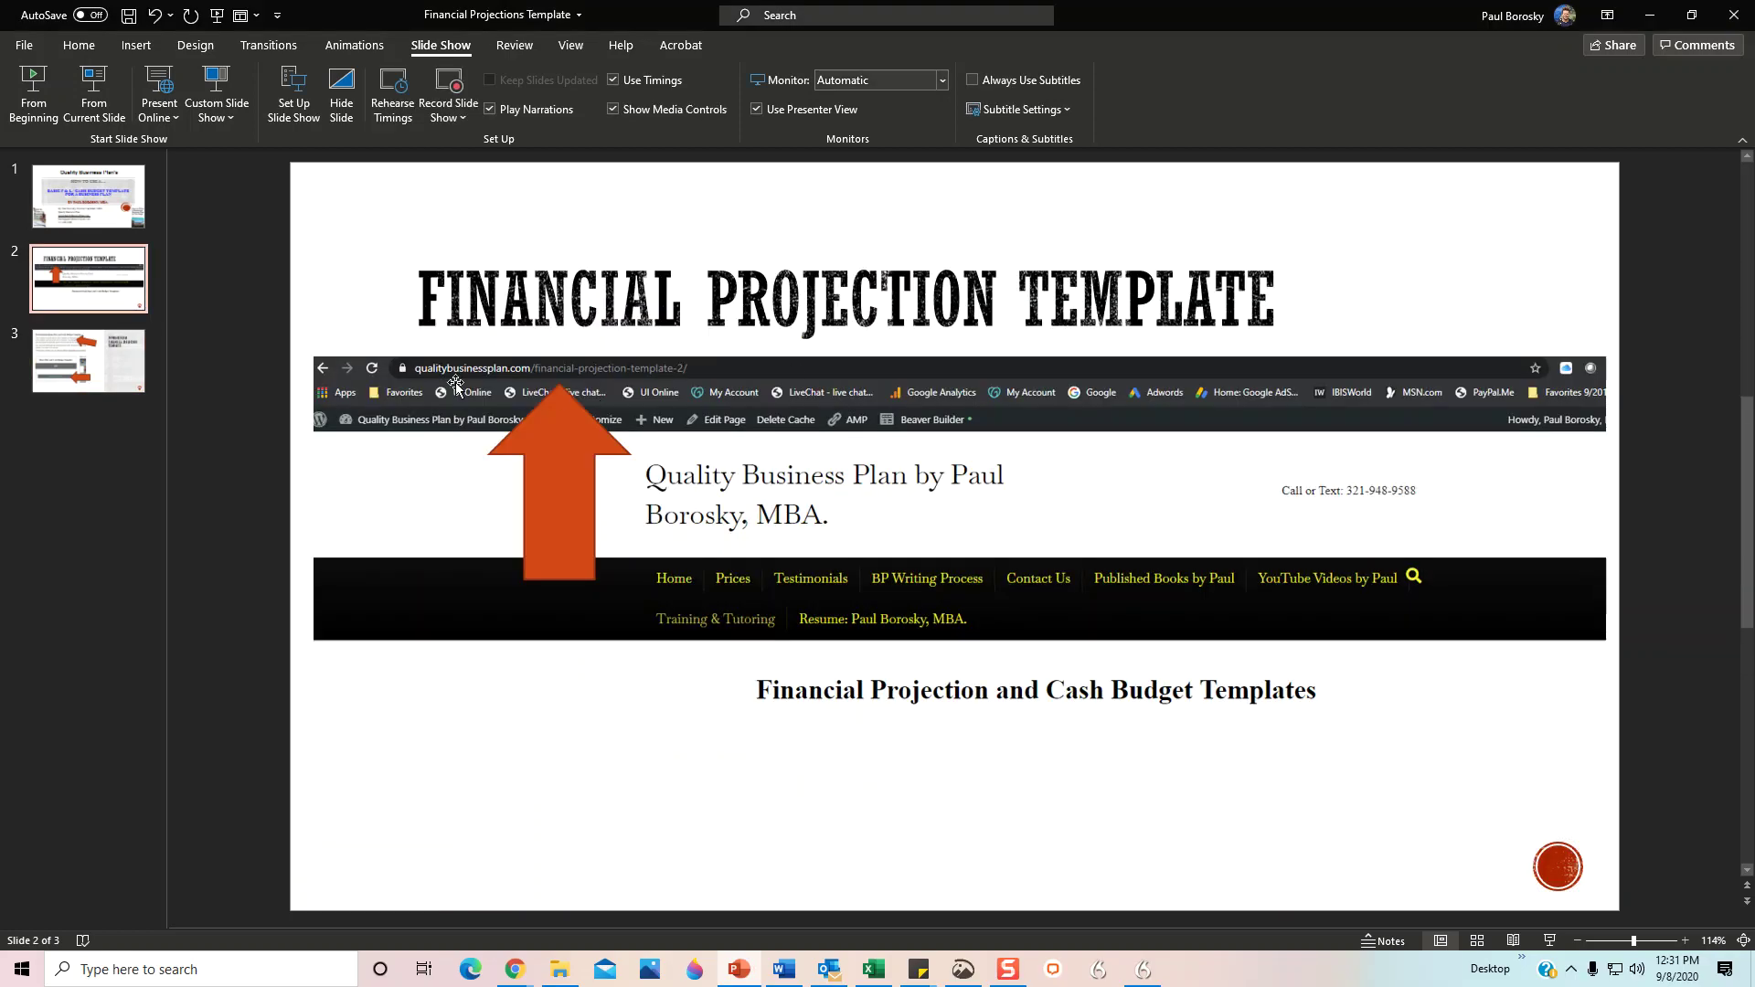